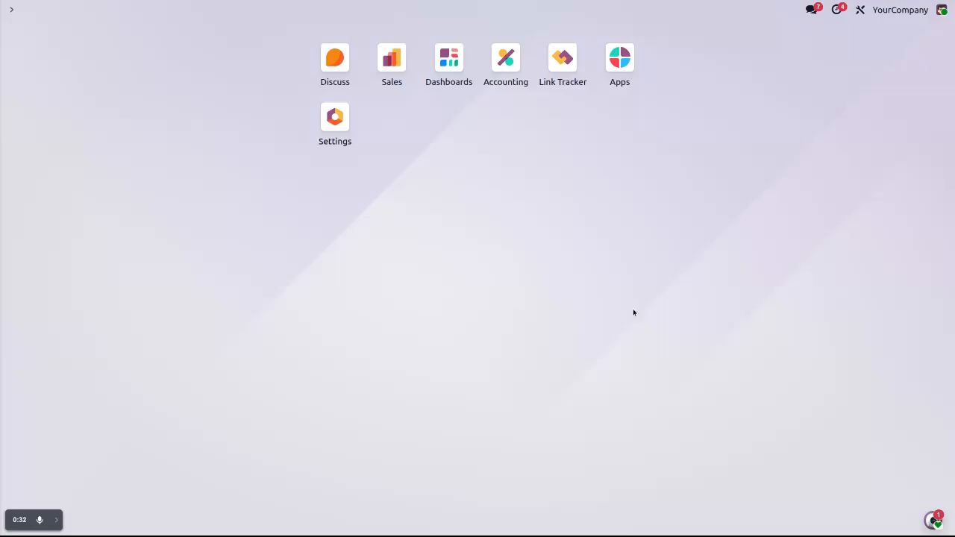
- Open the companies list in the Settings app and start a new company named "India"
left_click(335, 118)
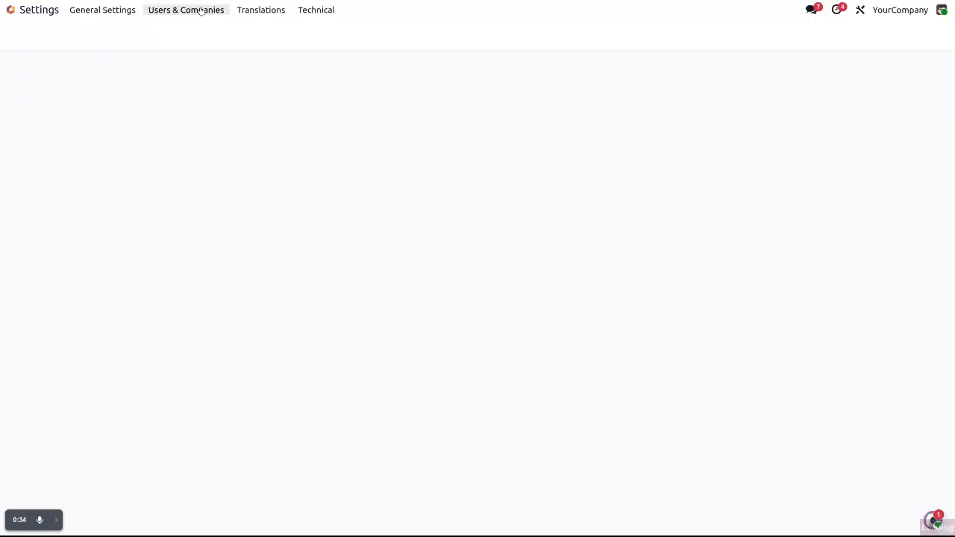
left_click(199, 10)
left_click(197, 77)
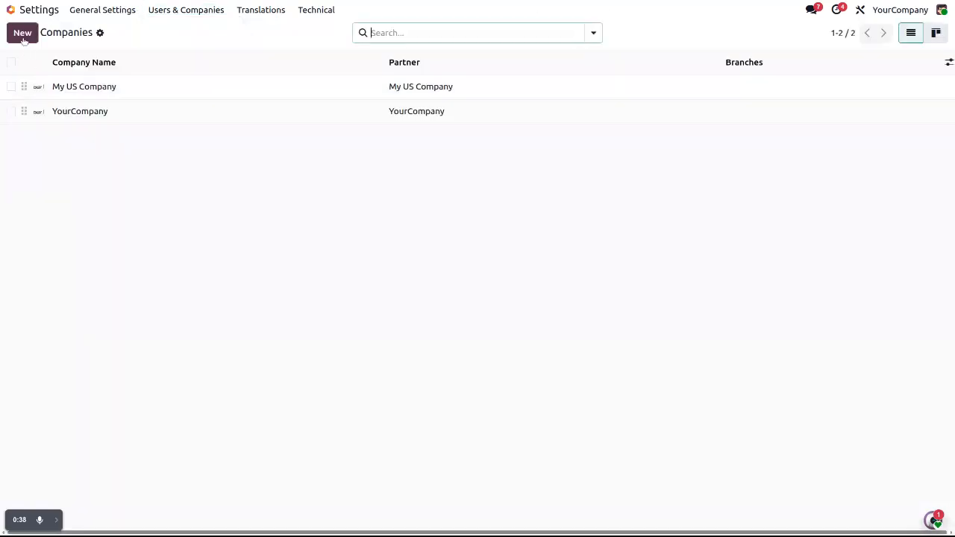
left_click(23, 35)
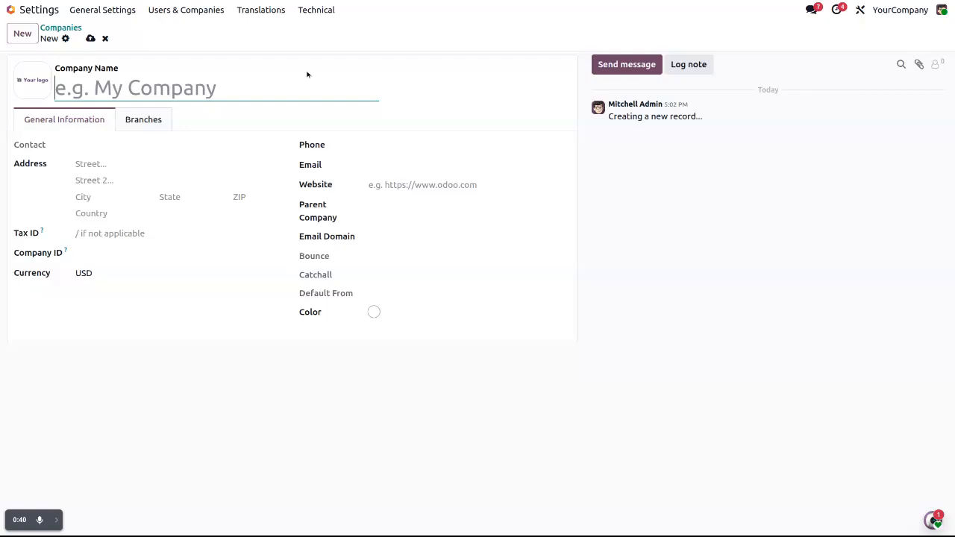
type("India")
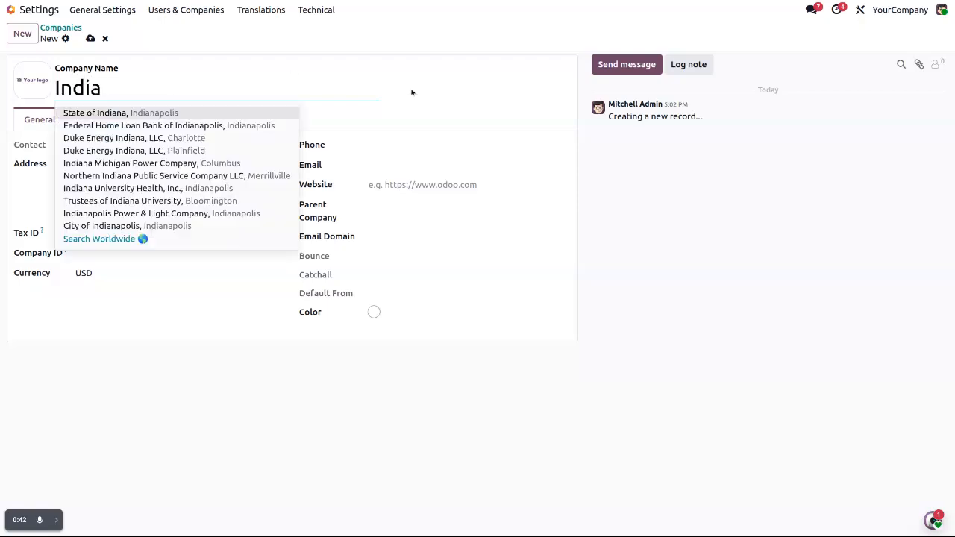
- Set the new company's country to India and its state to Gujarat (IN), and save the record
left_click(111, 214)
type("india")
left_click(109, 251)
left_click(182, 193)
type("guj")
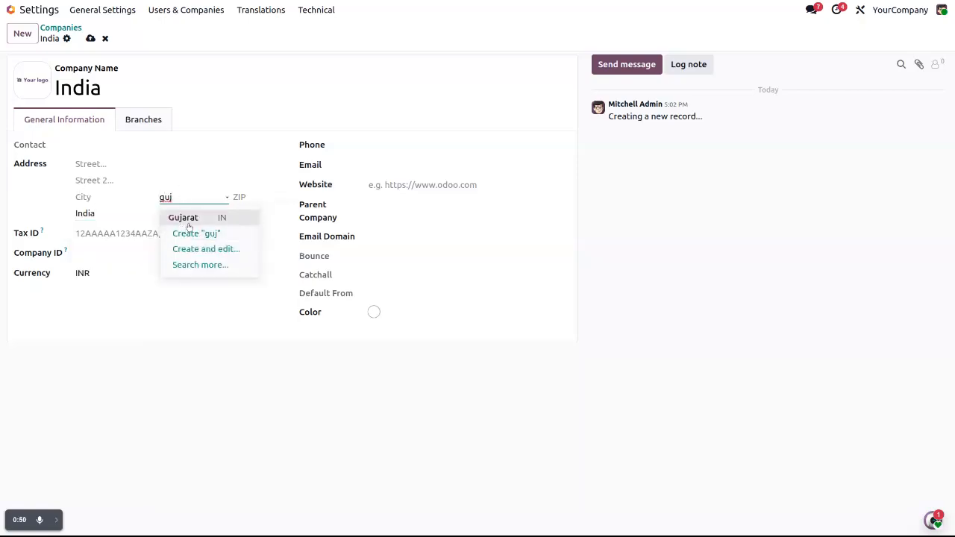
left_click(183, 217)
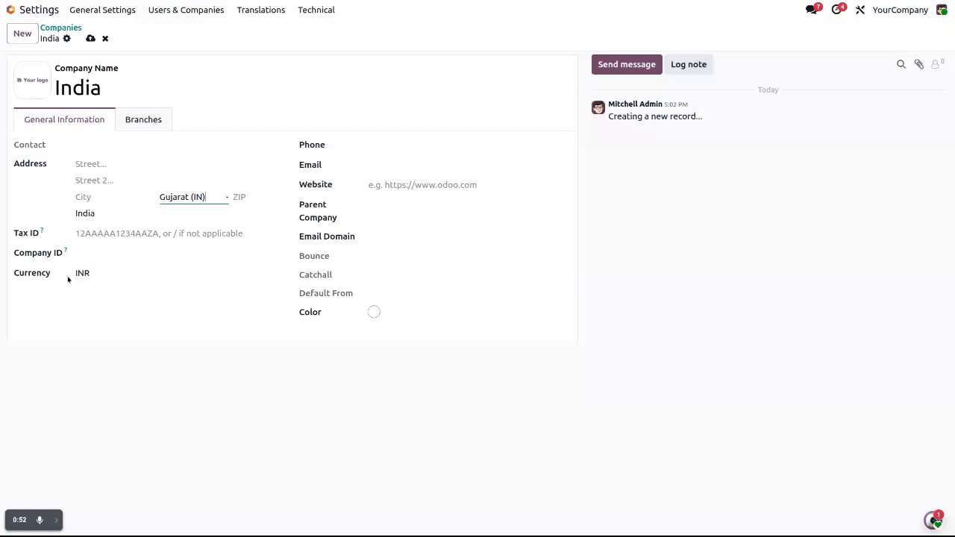
left_click(91, 38)
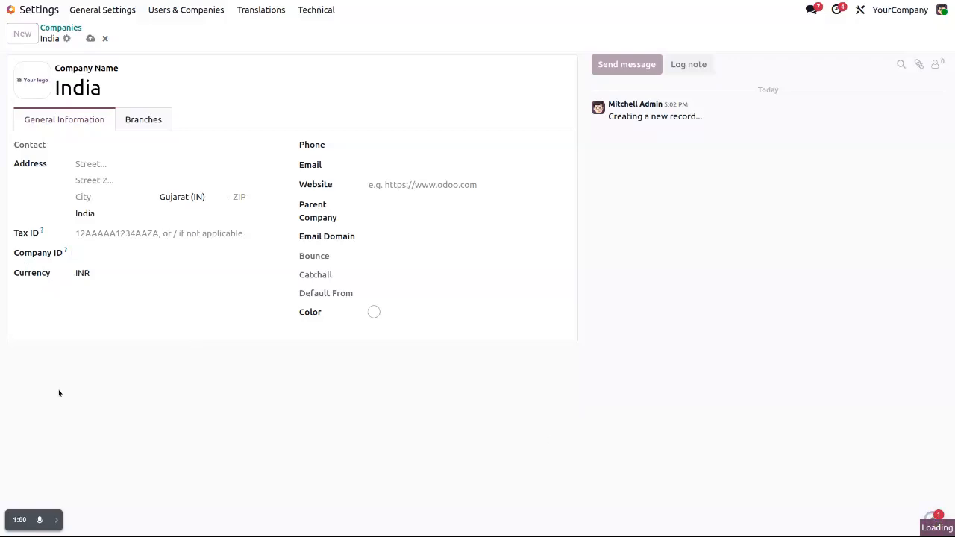
mouse_move(46, 525)
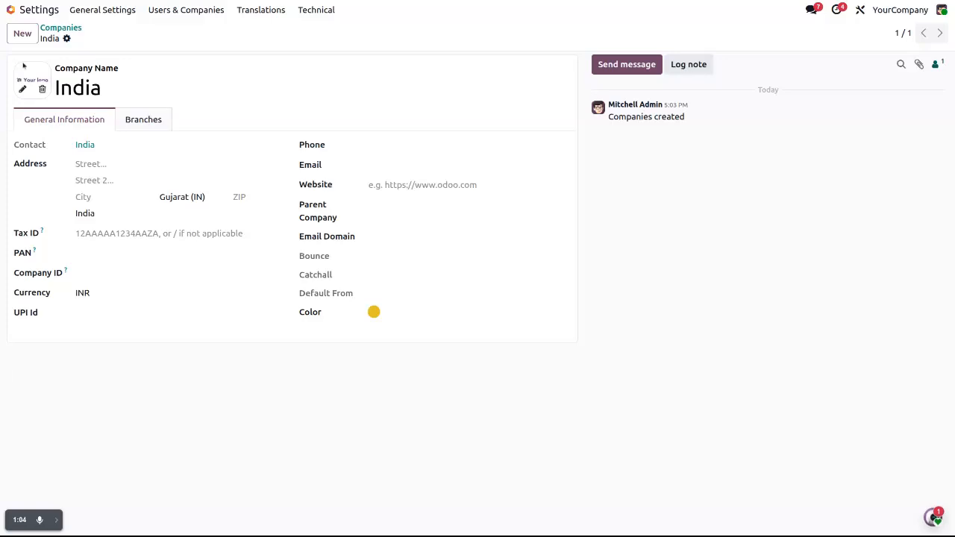
- Return to the companies list and switch the active company to India
left_click(59, 28)
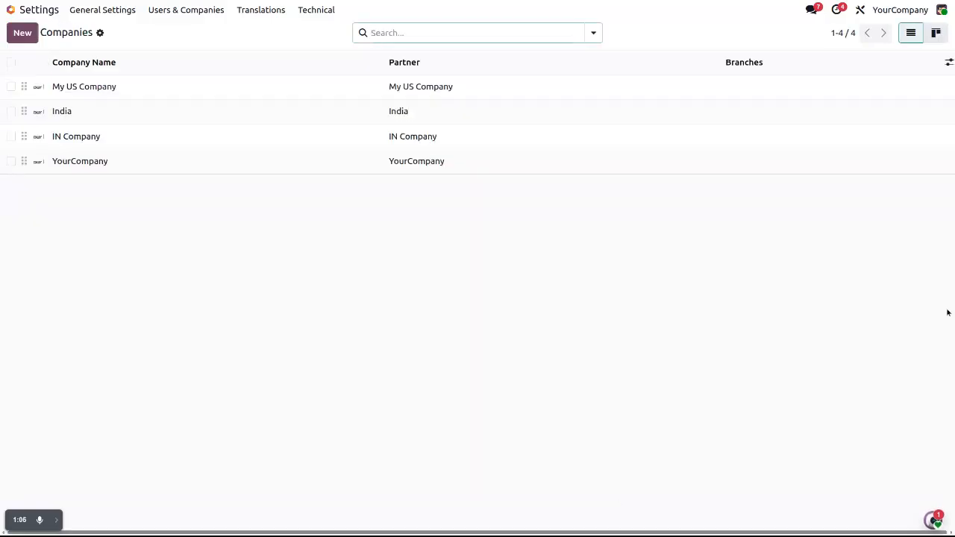
left_click(892, 10)
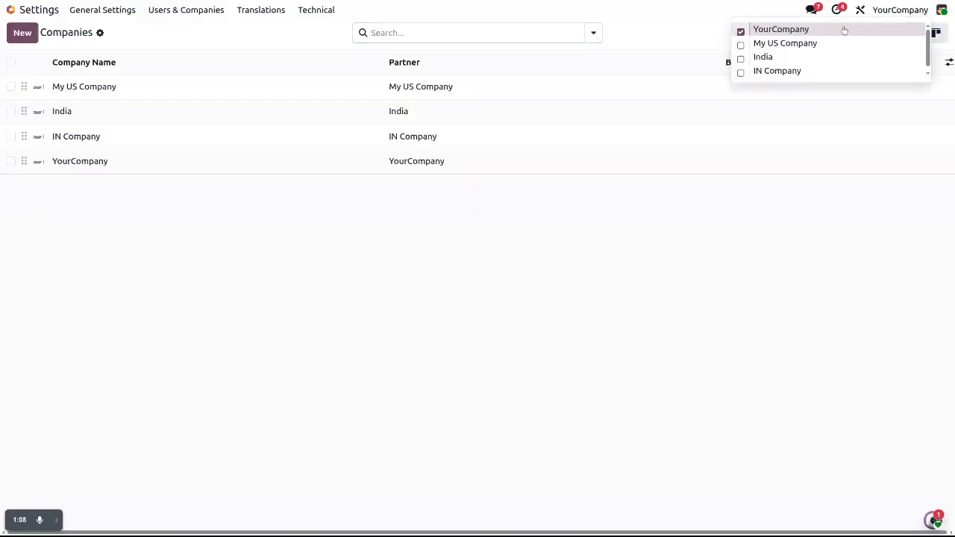
left_click(761, 59)
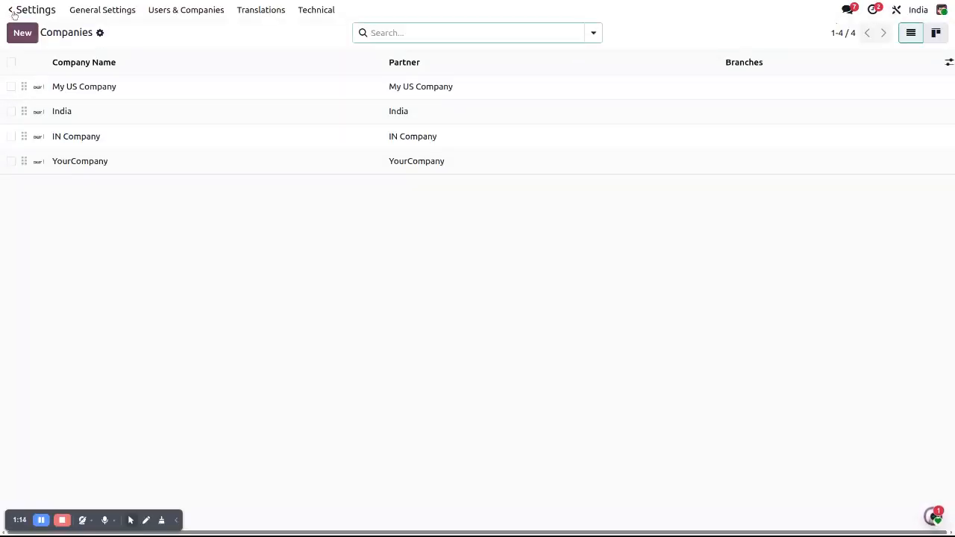
- Open the India company record and examine its GSTIN and PAN fields and its branches
left_click(143, 117)
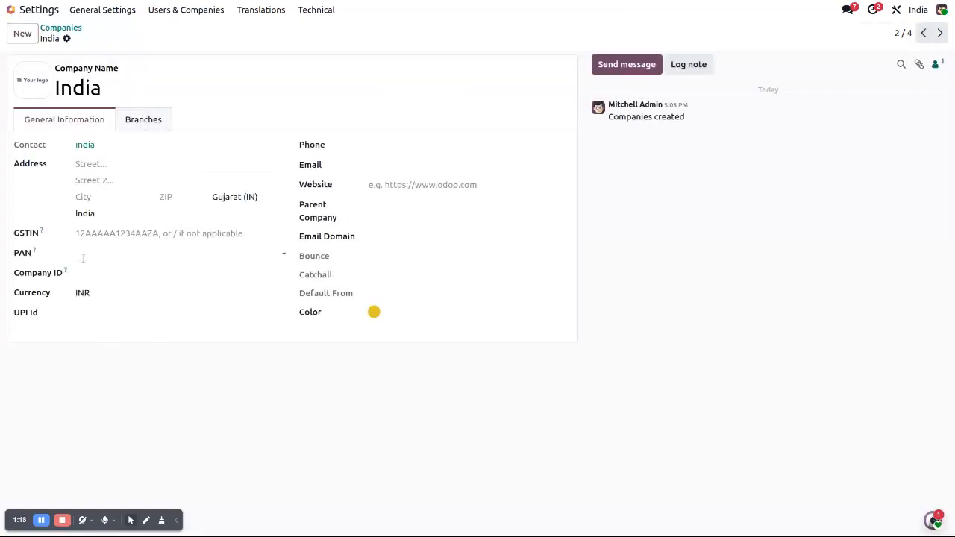
left_click(99, 237)
left_click(89, 256)
key("Tab")
left_click(144, 120)
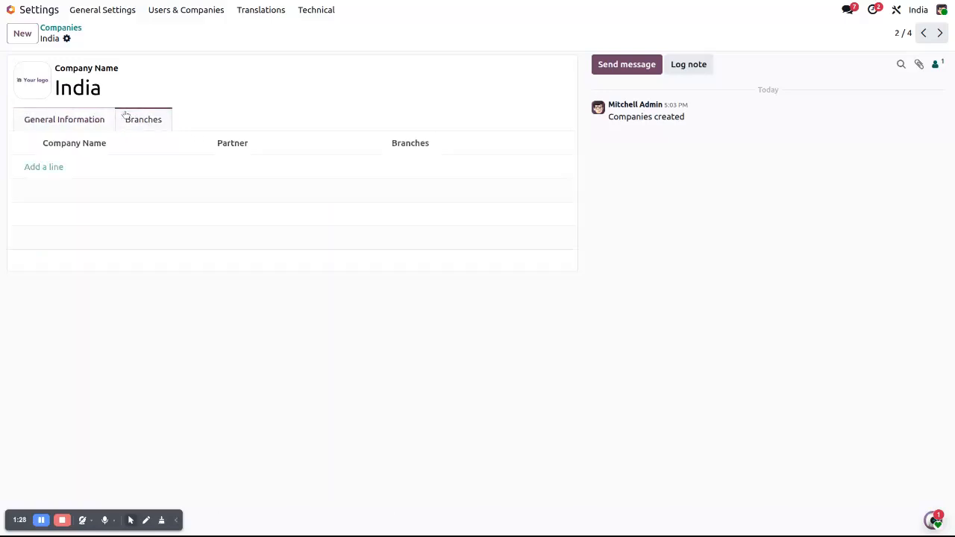
left_click(94, 125)
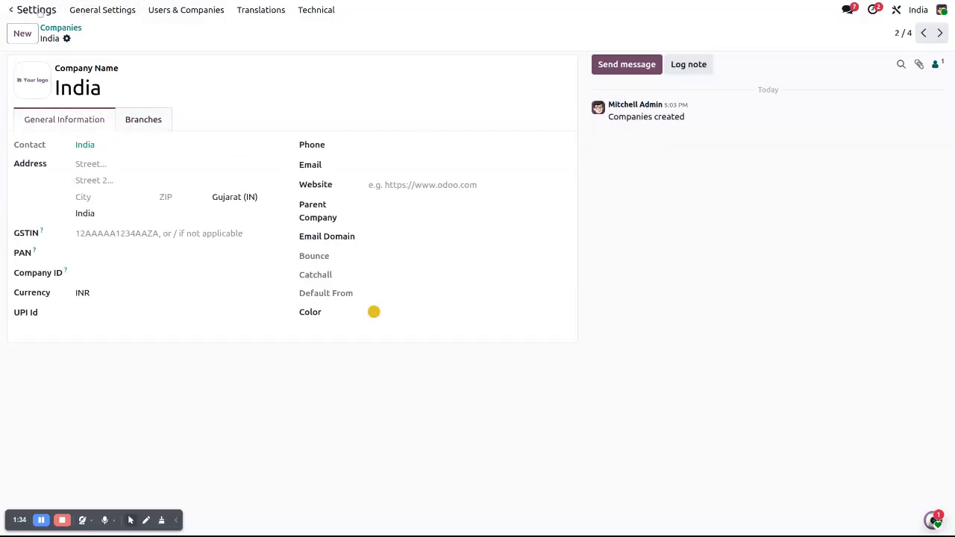
- Open the Accounting app's settings and check the fiscal localization package options for the India company
left_click(12, 10)
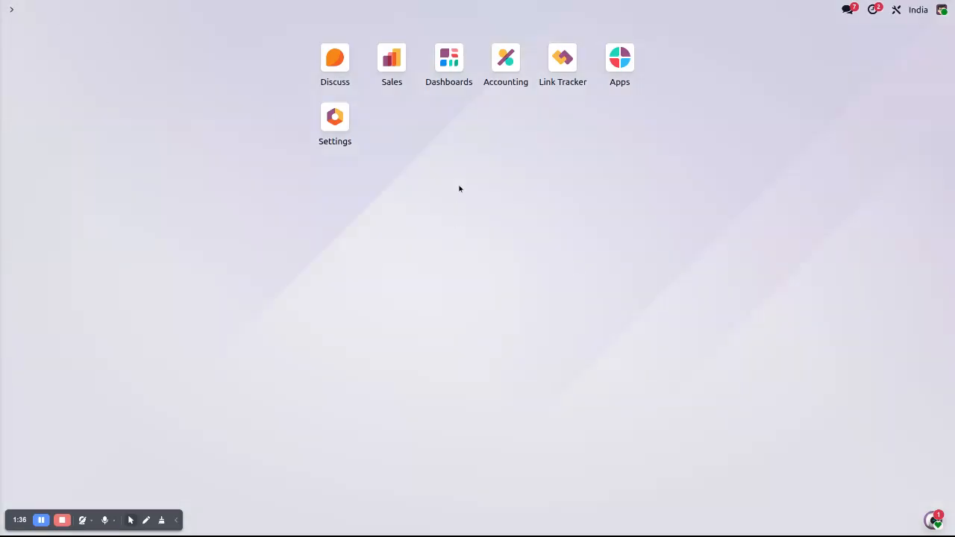
left_click(504, 60)
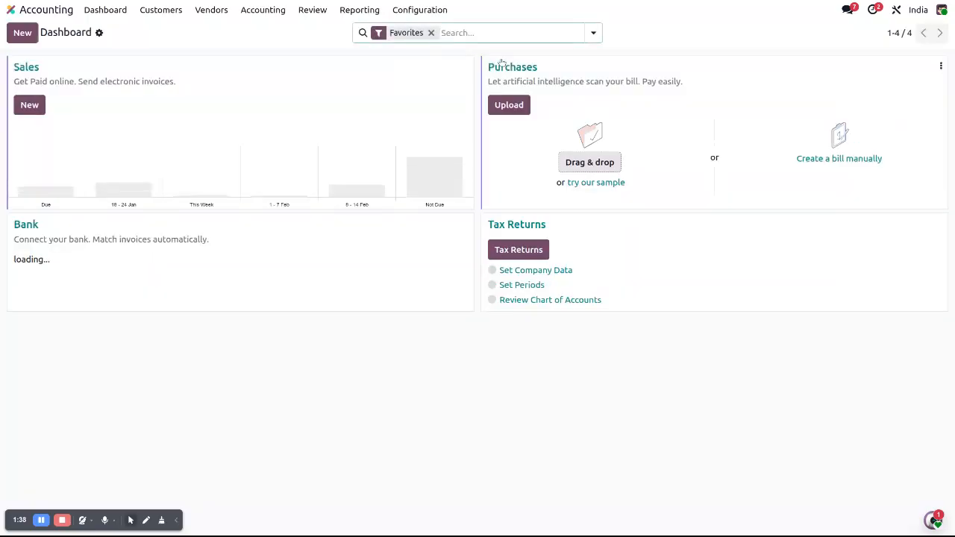
left_click(438, 10)
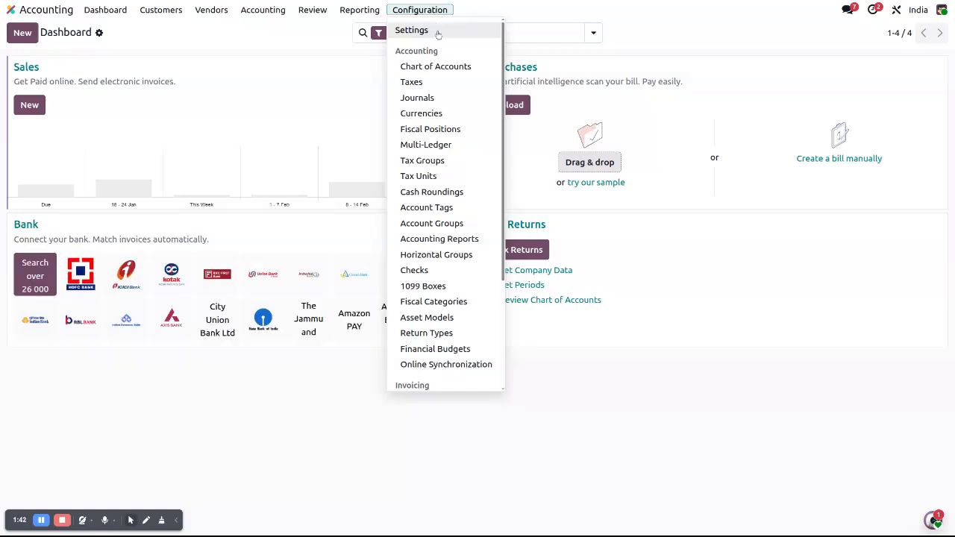
left_click(438, 34)
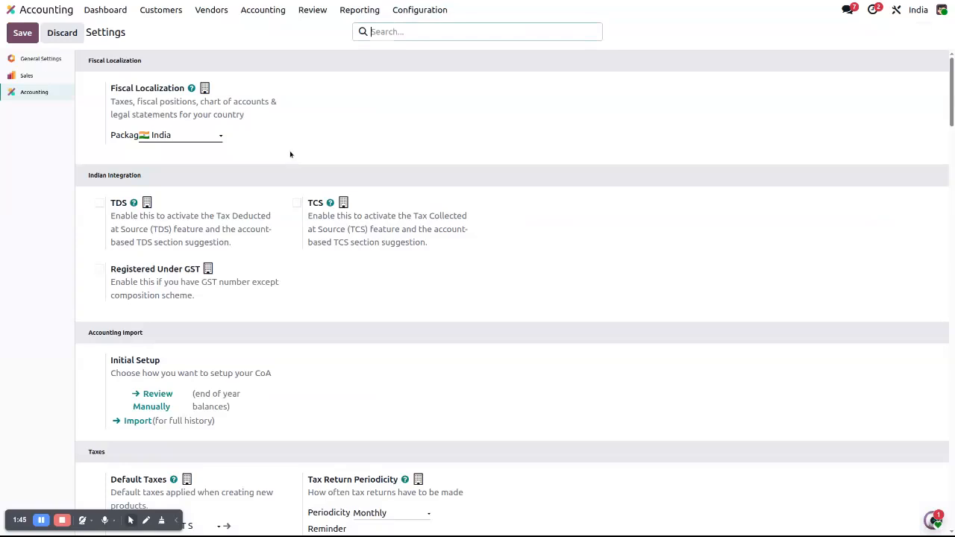
left_click(419, 10)
left_click(36, 261)
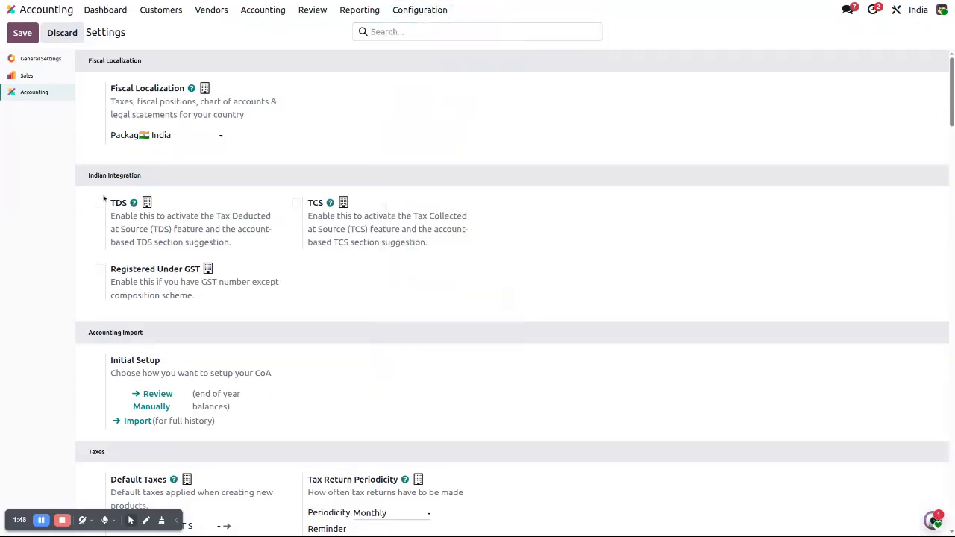
left_click(197, 133)
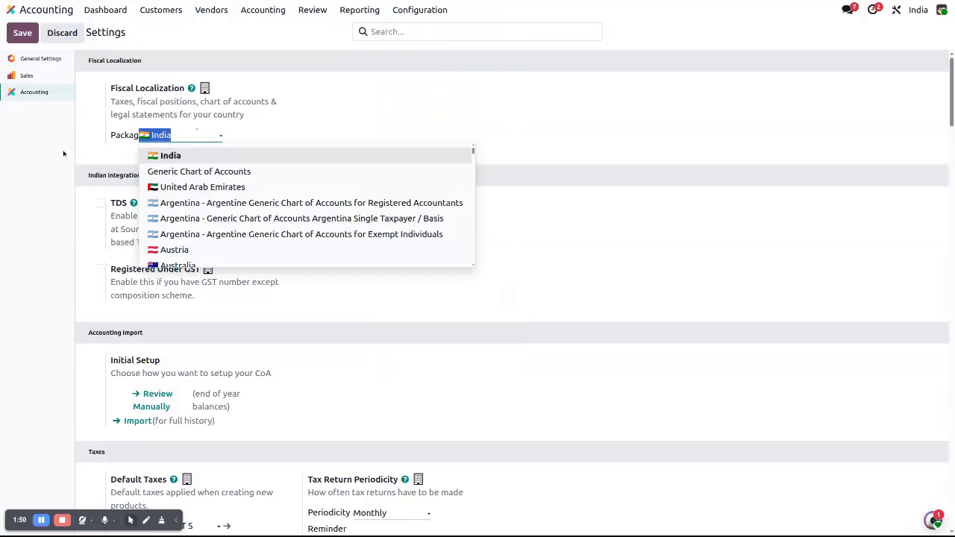
left_click(41, 184)
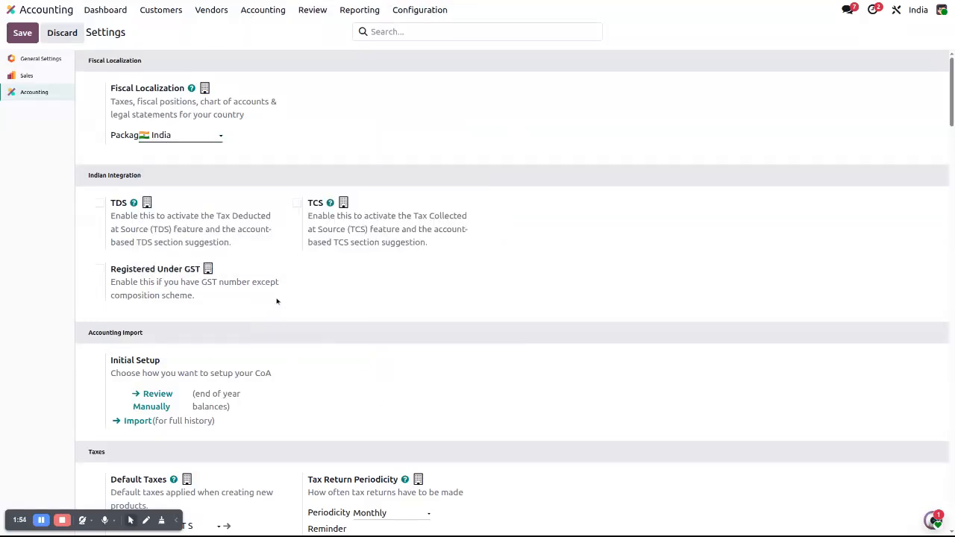
- Review the Indian integration options, default sales and purchase taxes, and currency settings in the accounting configuration
scroll(350, 308, "down", 1)
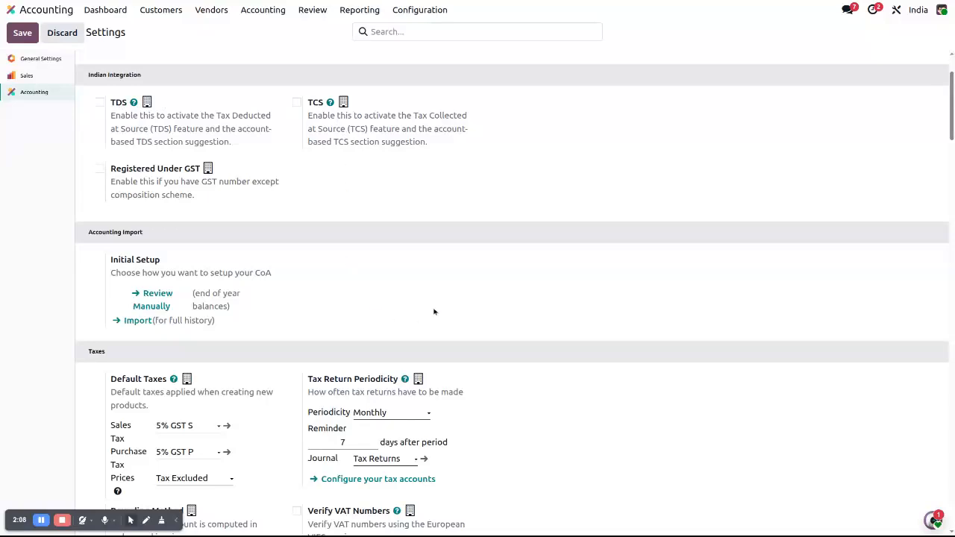
scroll(417, 318, "down", 1)
scroll(400, 260, "down", 4)
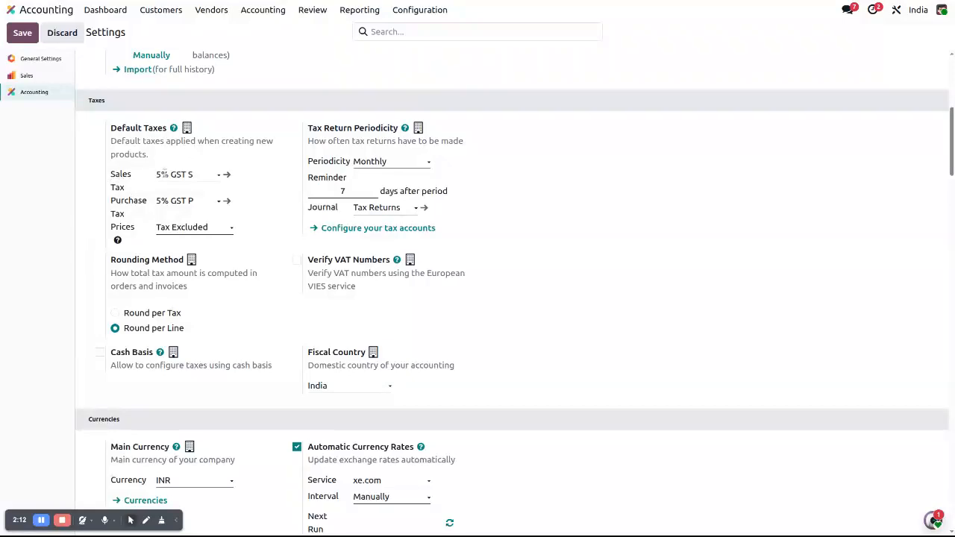
left_click(165, 174)
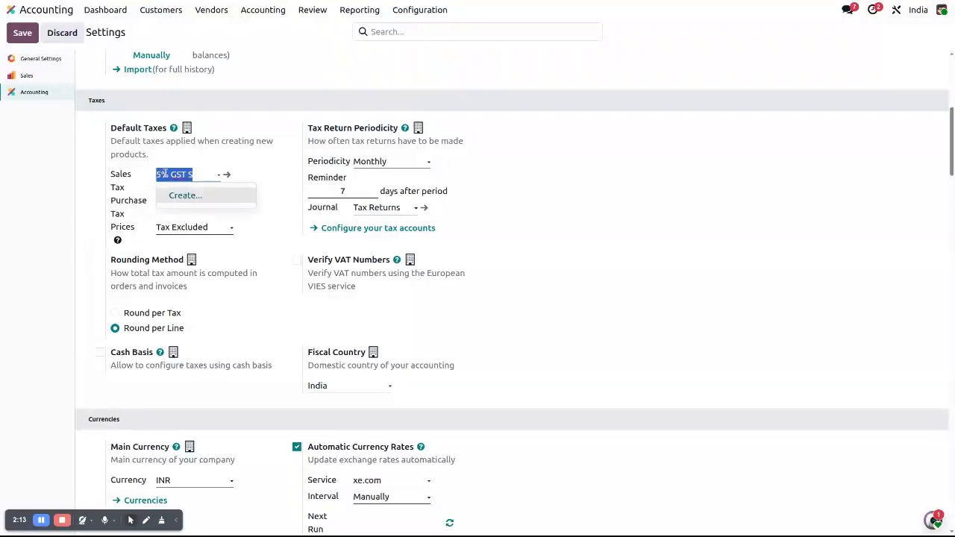
left_click(96, 196)
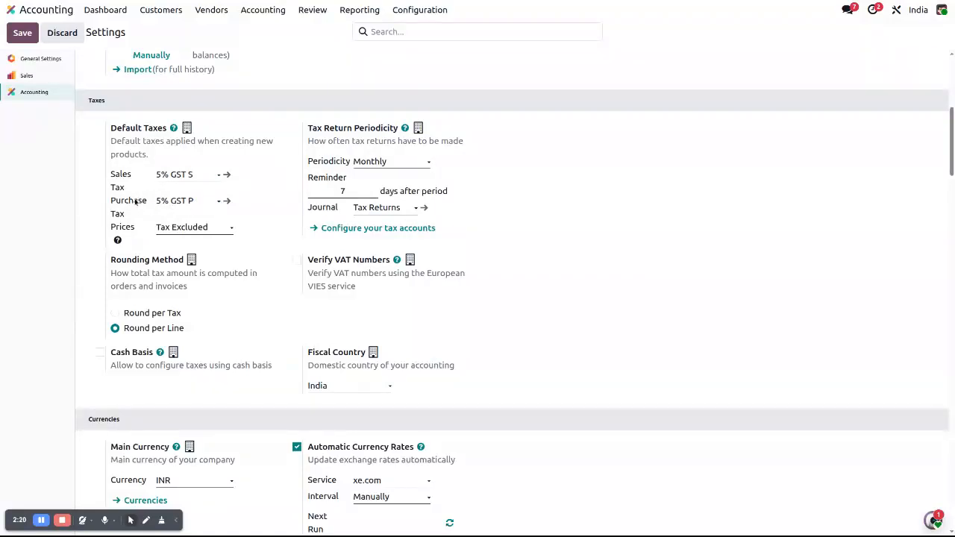
scroll(643, 340, "down", 5)
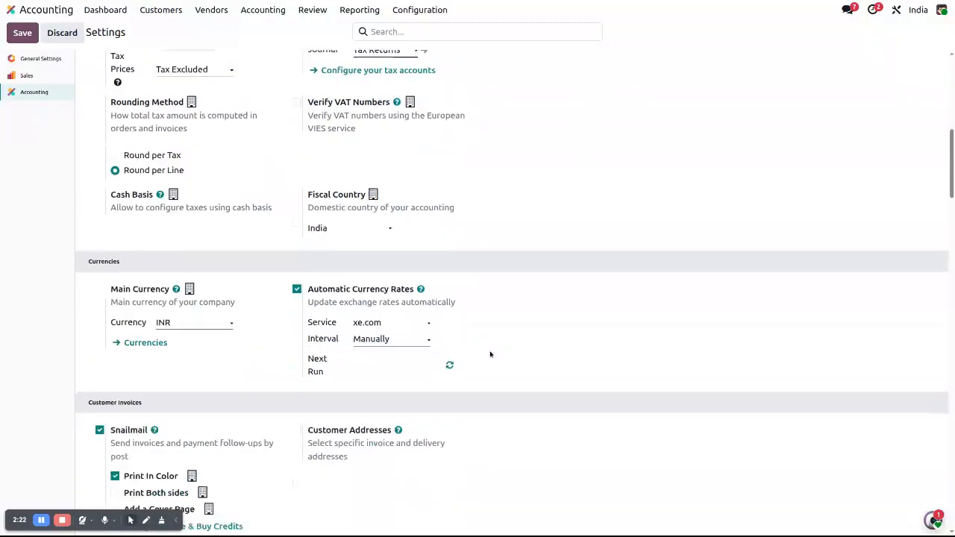
scroll(448, 245, "up", 7)
scroll(448, 246, "up", 1)
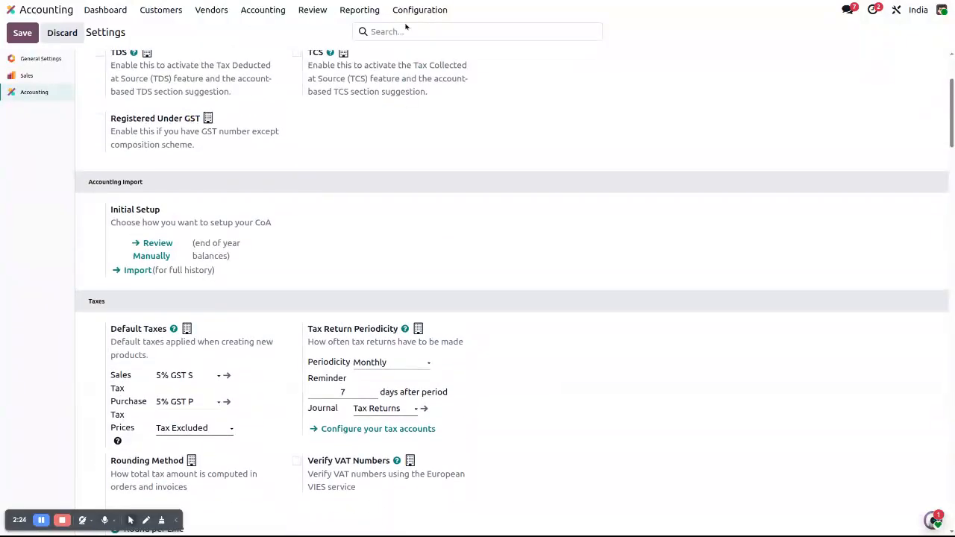
- View the India company's chart of accounts and return to the accounting dashboard
left_click(419, 10)
left_click(426, 66)
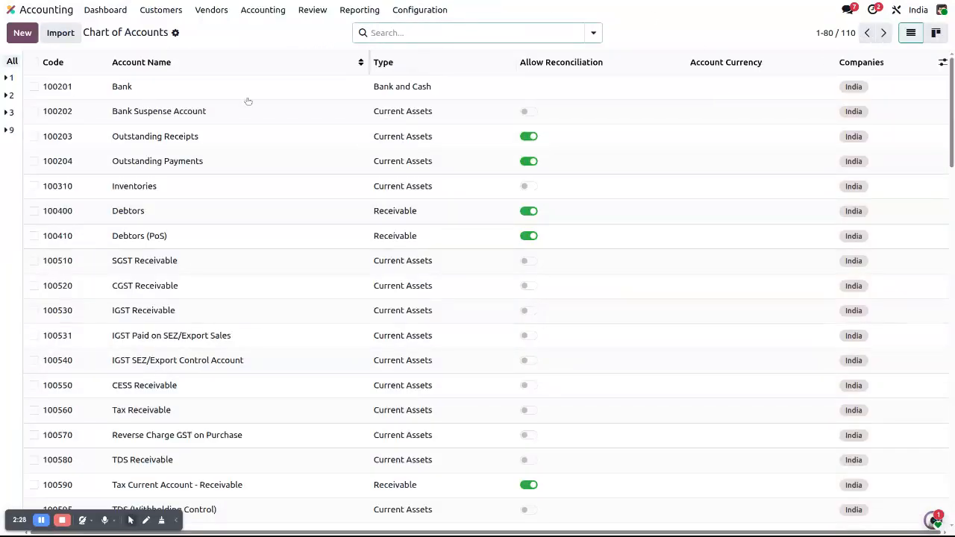
left_click(419, 10)
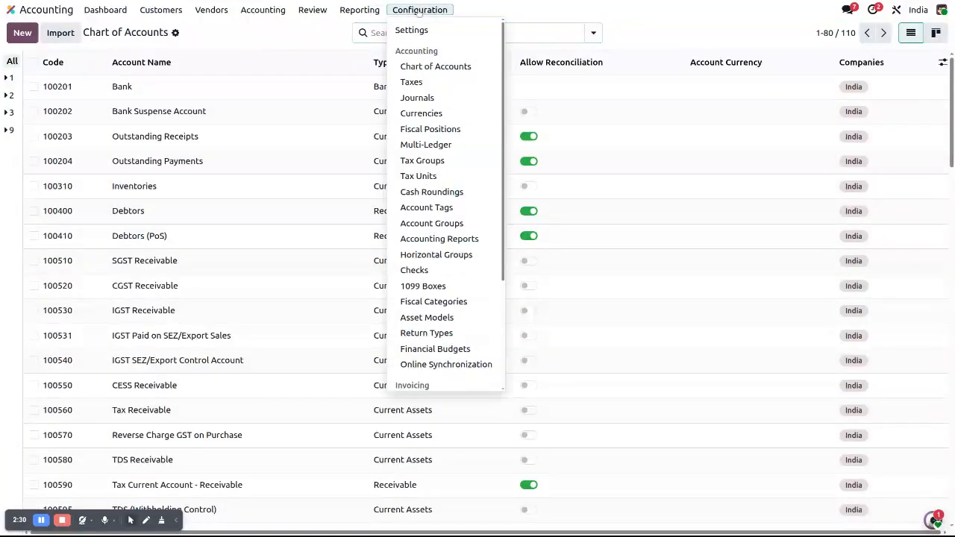
left_click(304, 35)
left_click(42, 520)
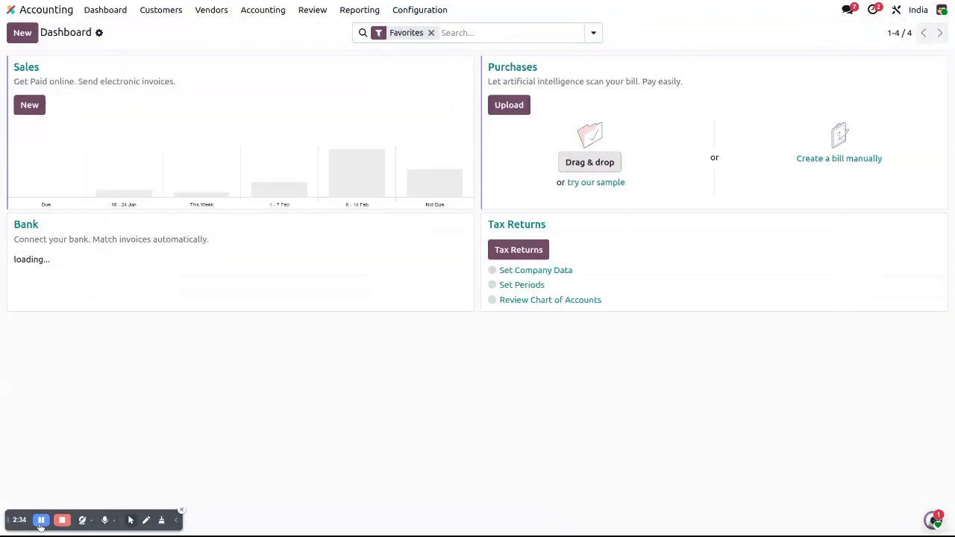
- Open the taxes list and remove the Purchase filter to list only sale taxes
left_click(407, 12)
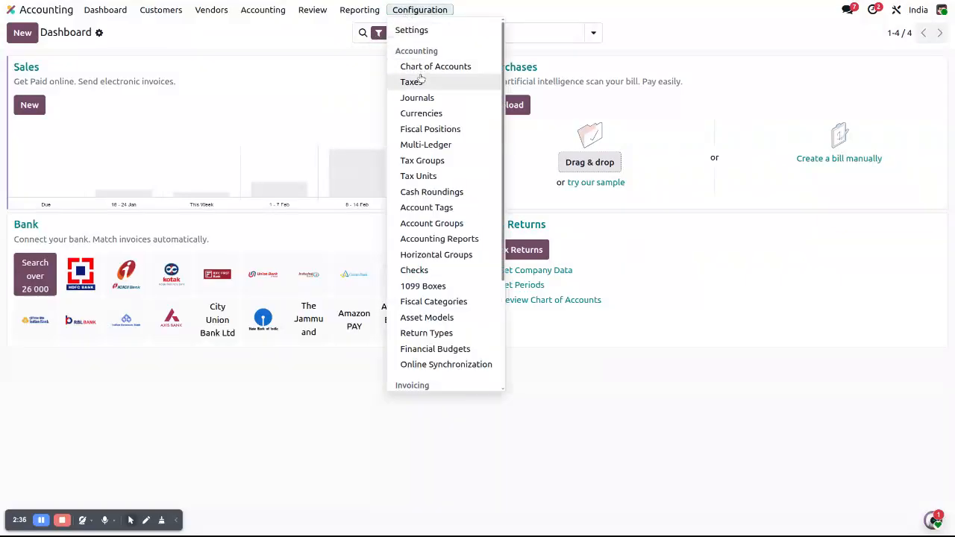
left_click(420, 82)
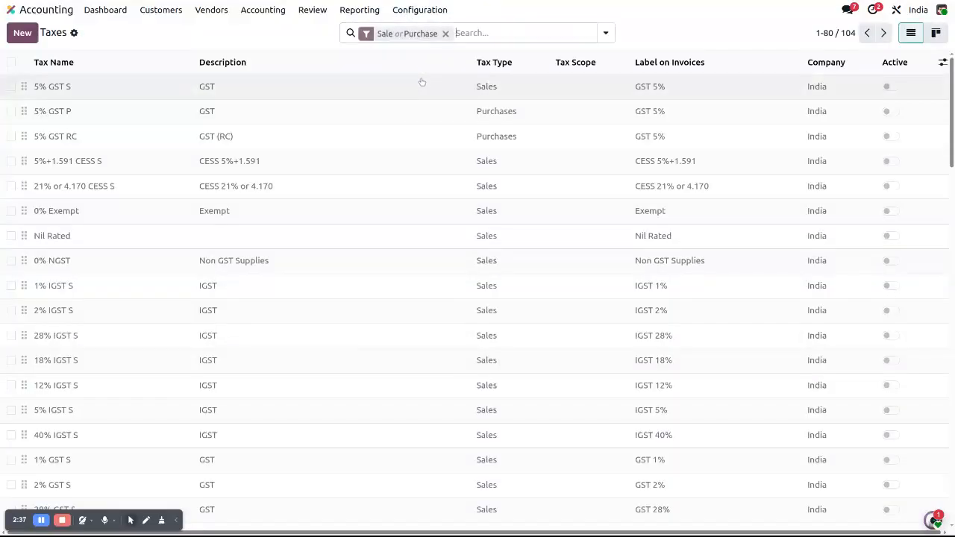
left_click(606, 32)
left_click(297, 95)
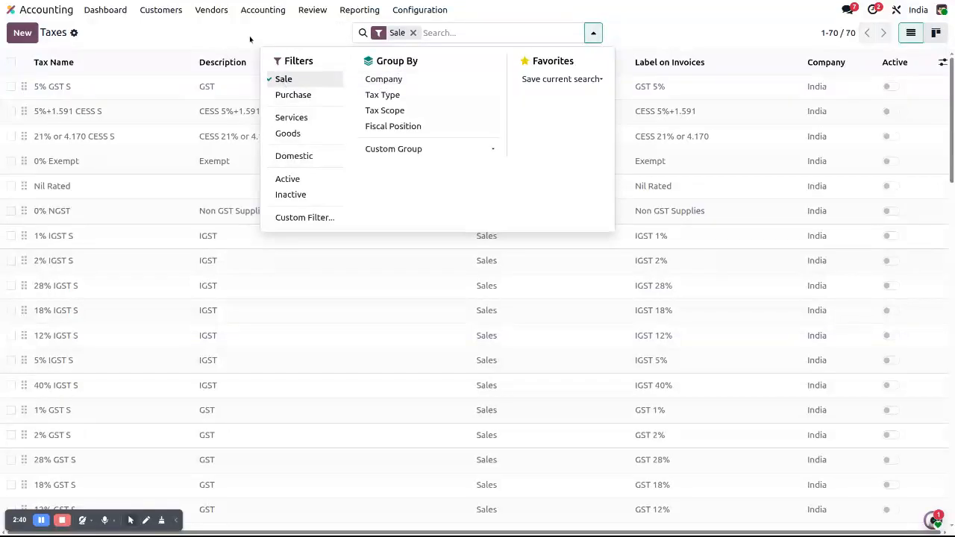
left_click(250, 39)
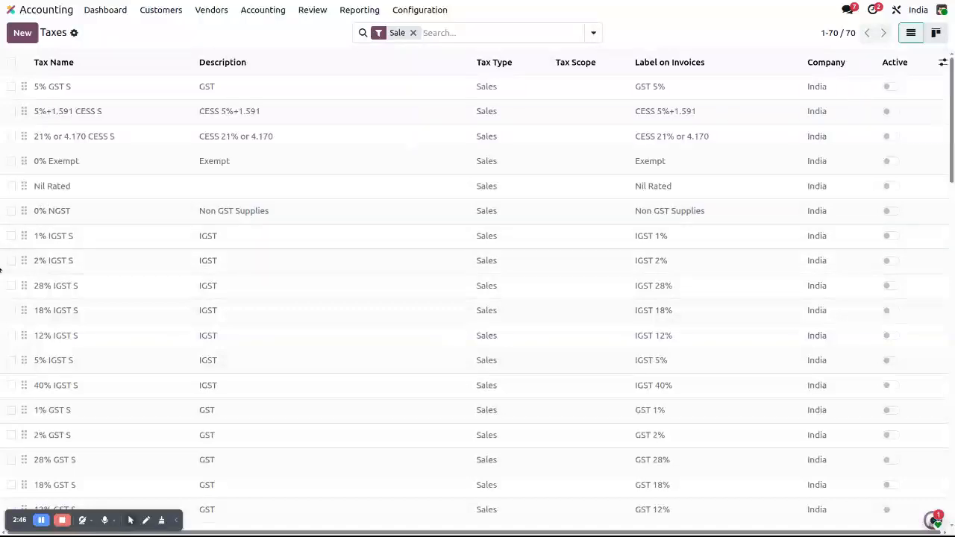
- Unarchive the 18% IGST S, 18% GST S and 0% IGST S (EXP) sale taxes together
left_click(11, 310)
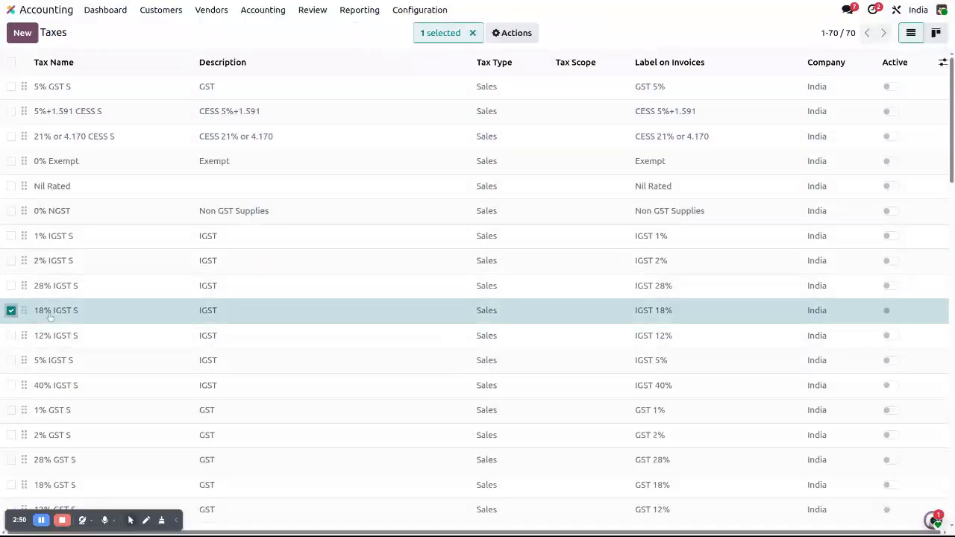
scroll(298, 330, "down", 3)
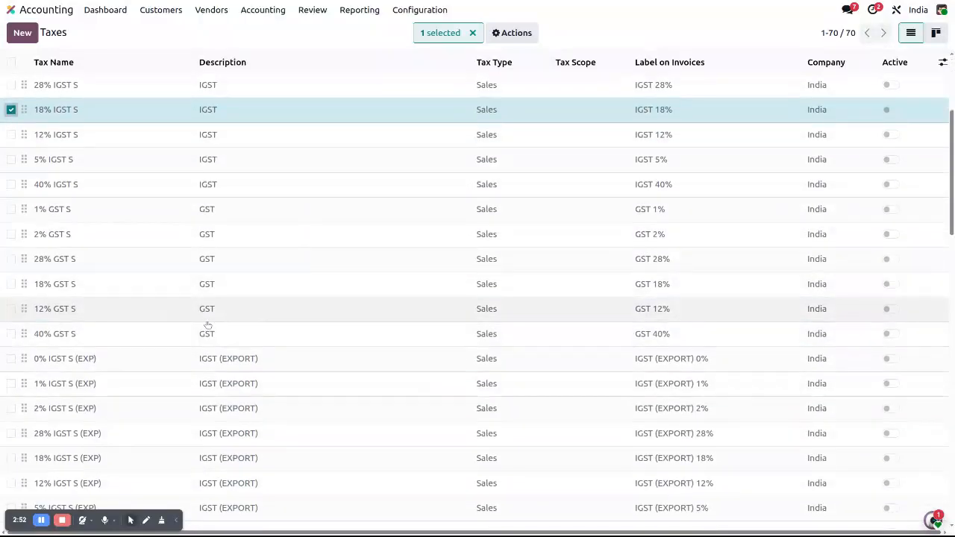
left_click(11, 284)
scroll(186, 313, "down", 2)
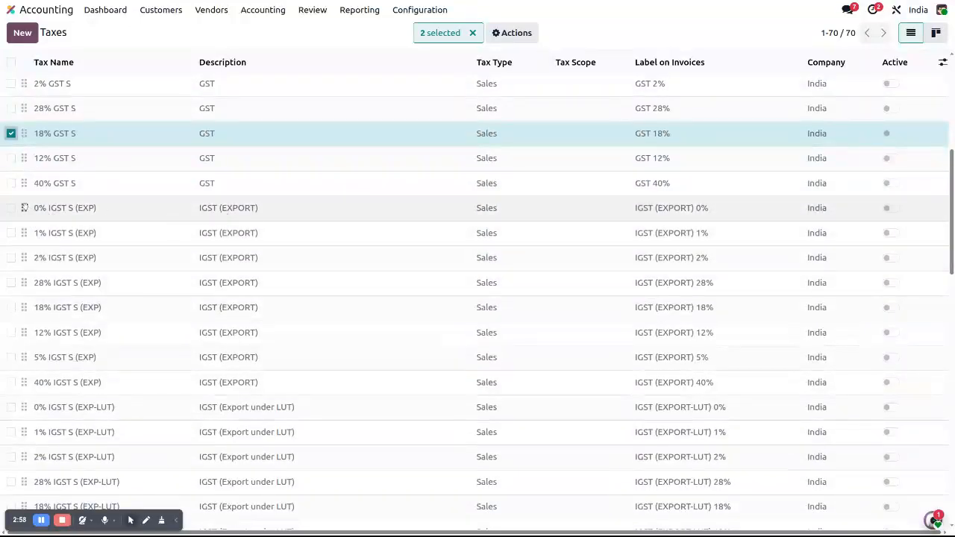
left_click(11, 207)
scroll(194, 308, "down", 2)
scroll(195, 308, "down", 3)
scroll(195, 309, "down", 3)
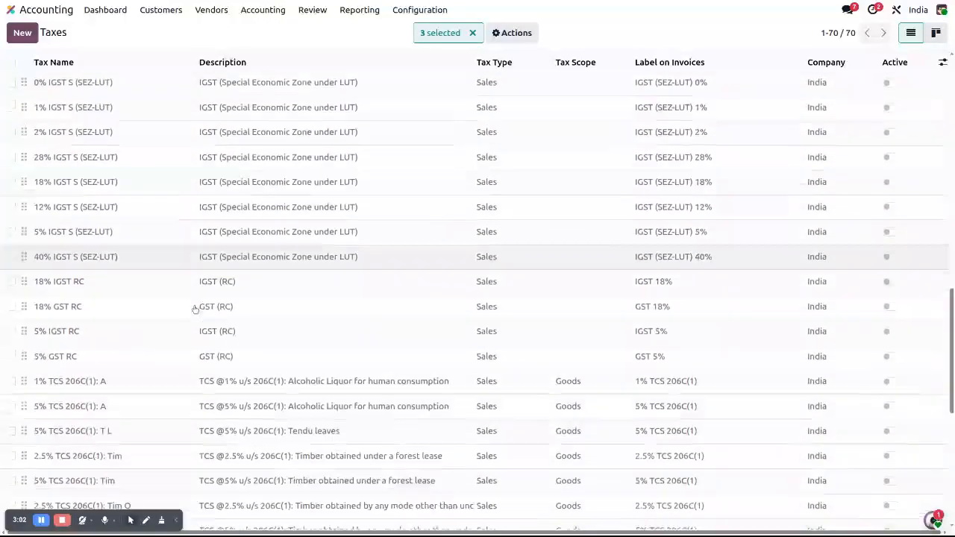
scroll(194, 309, "down", 3)
scroll(195, 309, "down", 1)
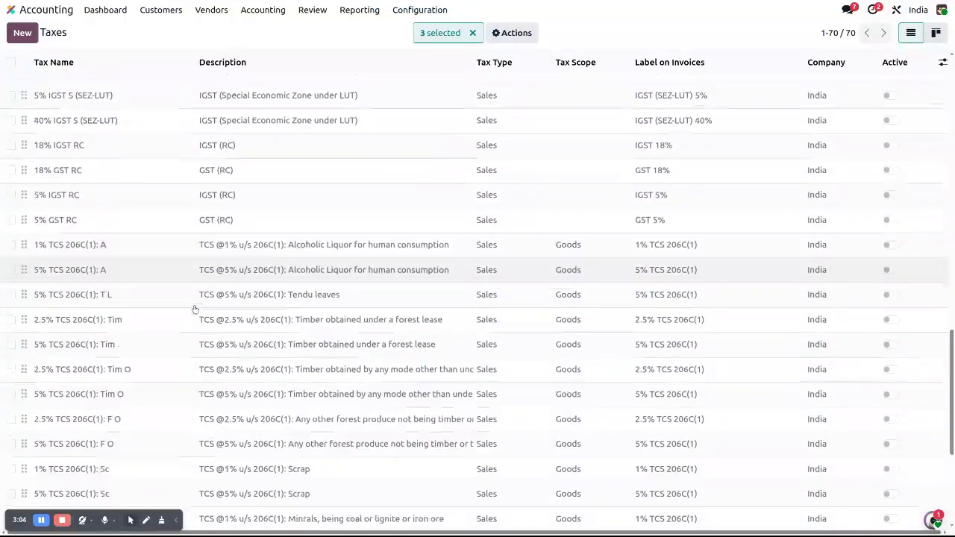
scroll(195, 309, "up", 2)
left_click(511, 33)
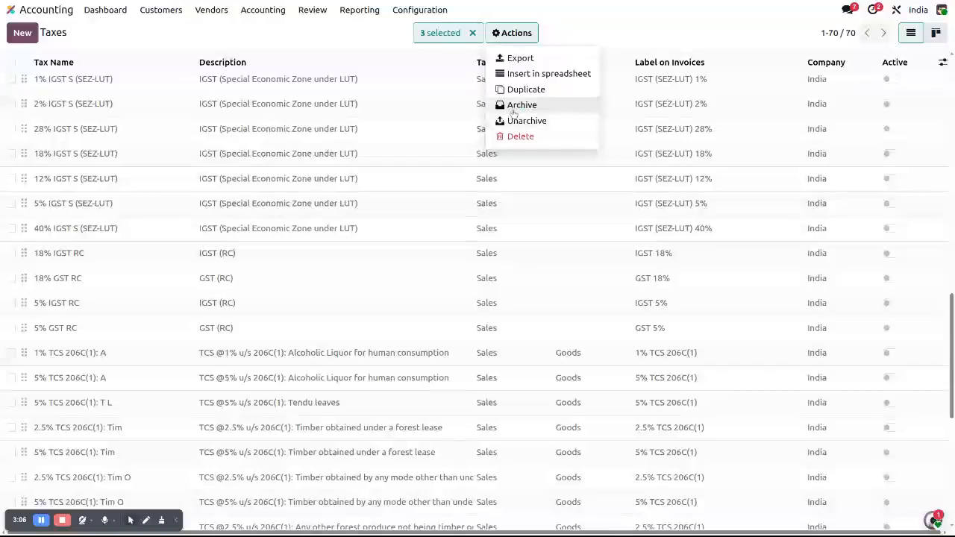
left_click(513, 111)
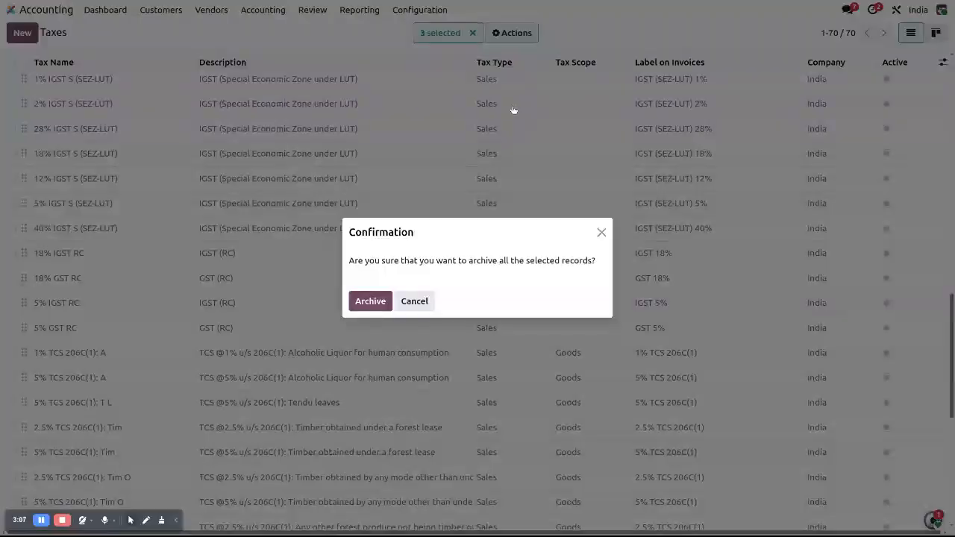
left_click(417, 306)
left_click(512, 33)
left_click(507, 115)
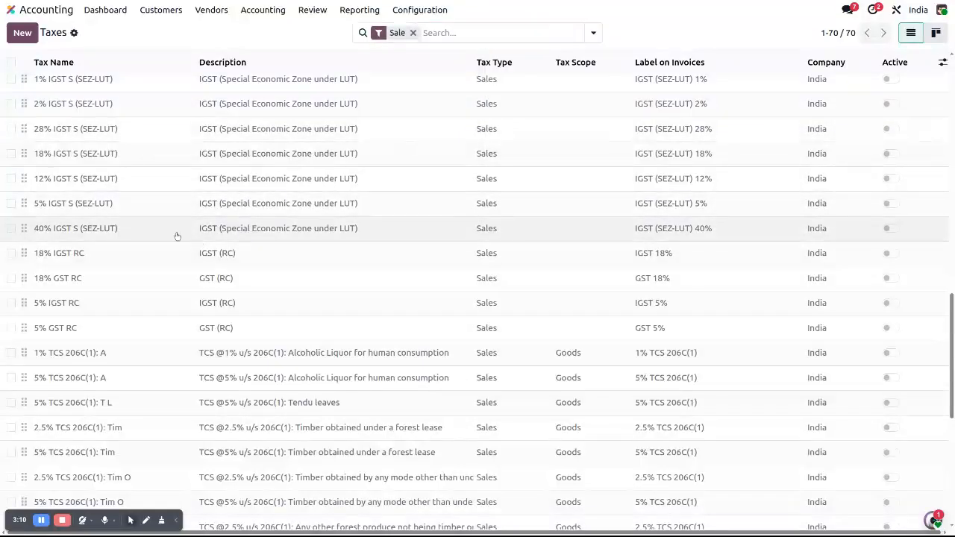
- Filter the sale taxes list to show only active taxes
scroll(199, 244, "up", 10)
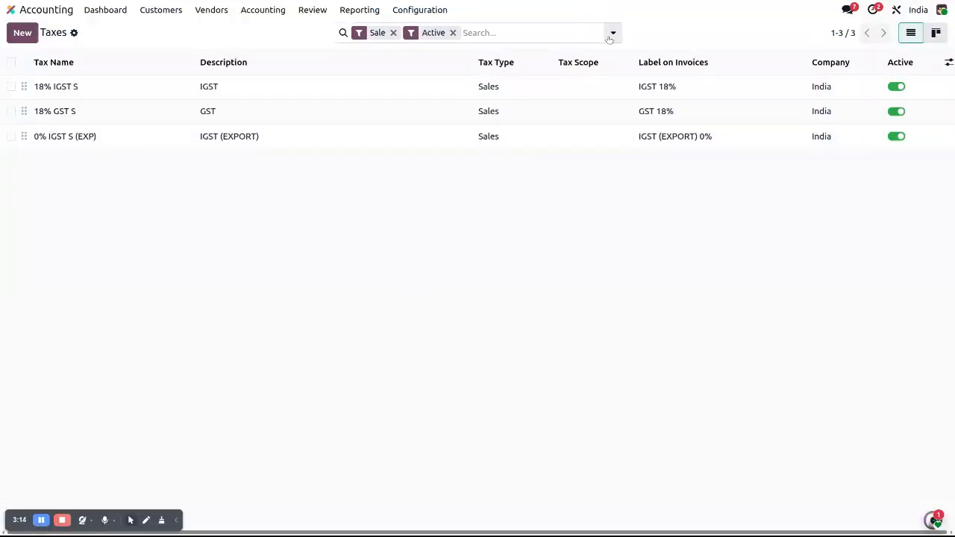
left_click(611, 33)
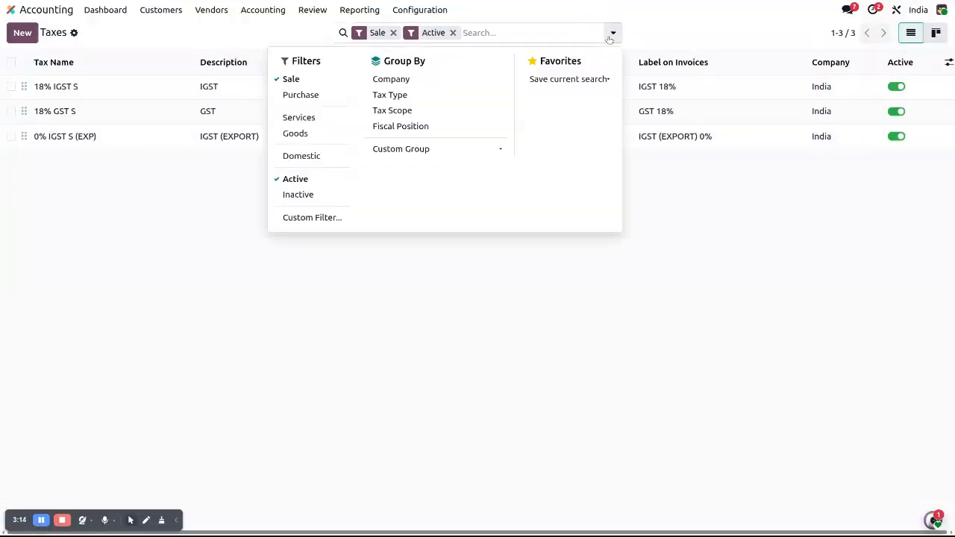
left_click(295, 179)
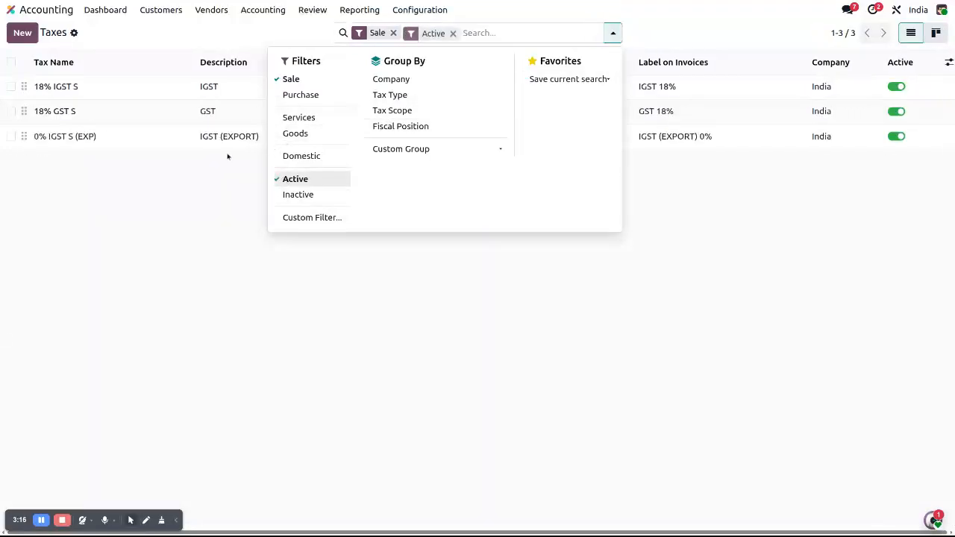
left_click(93, 196)
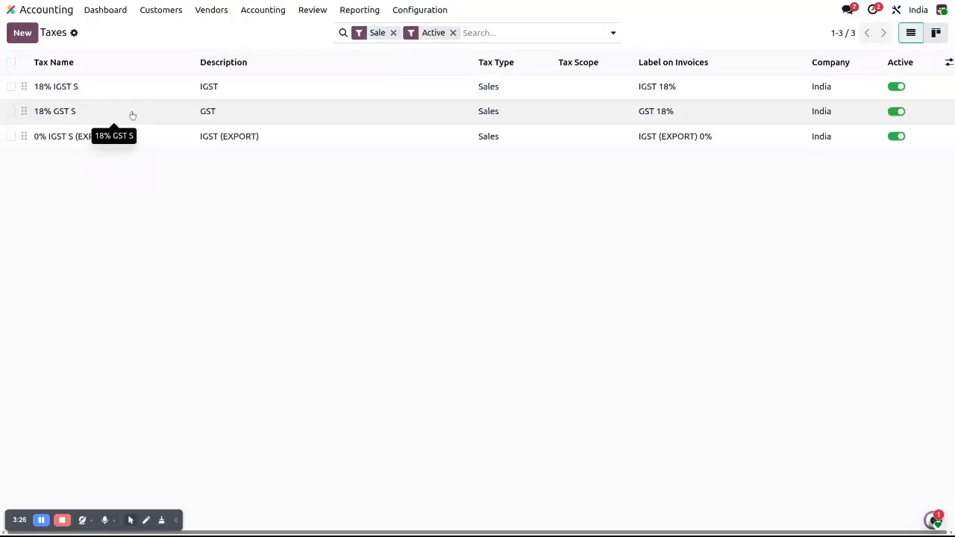
- Open the 18% GST S tax and activate its child taxes 9% SGST S and 9% CGST S, saving each
left_click(90, 114)
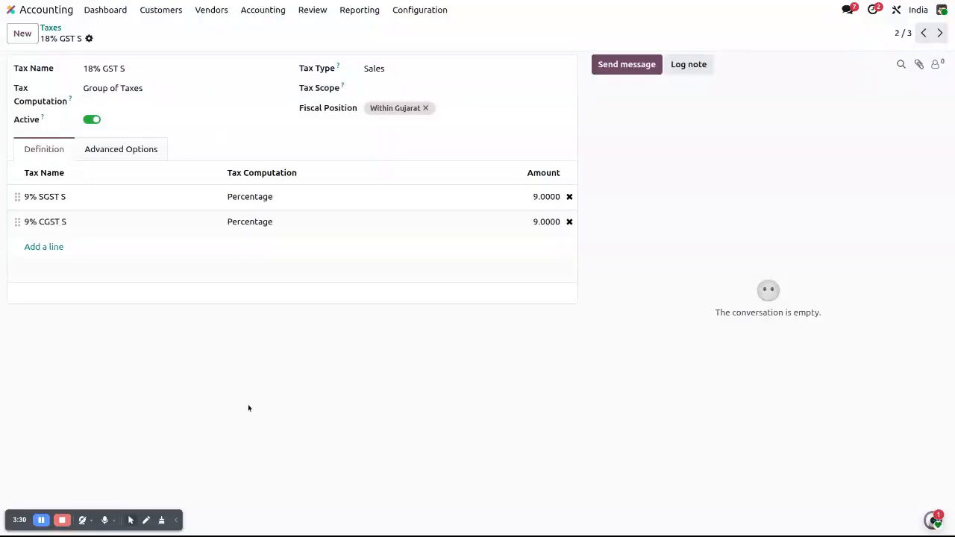
left_click(61, 198)
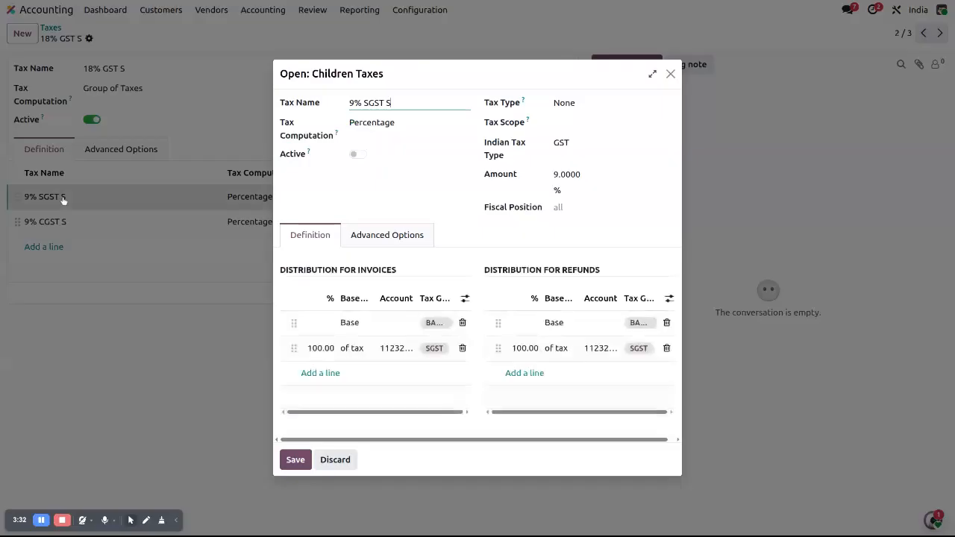
left_click(355, 154)
left_click(296, 459)
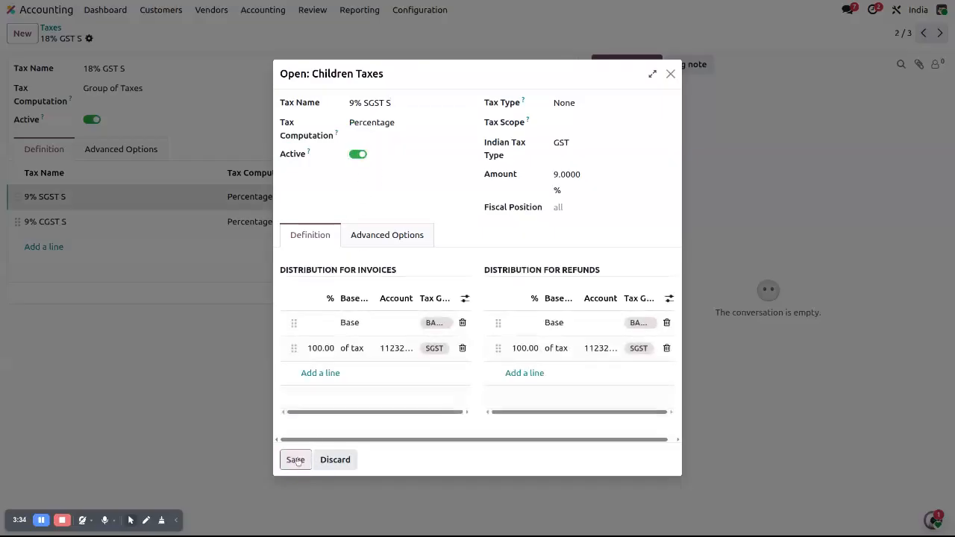
left_click(92, 218)
left_click(350, 155)
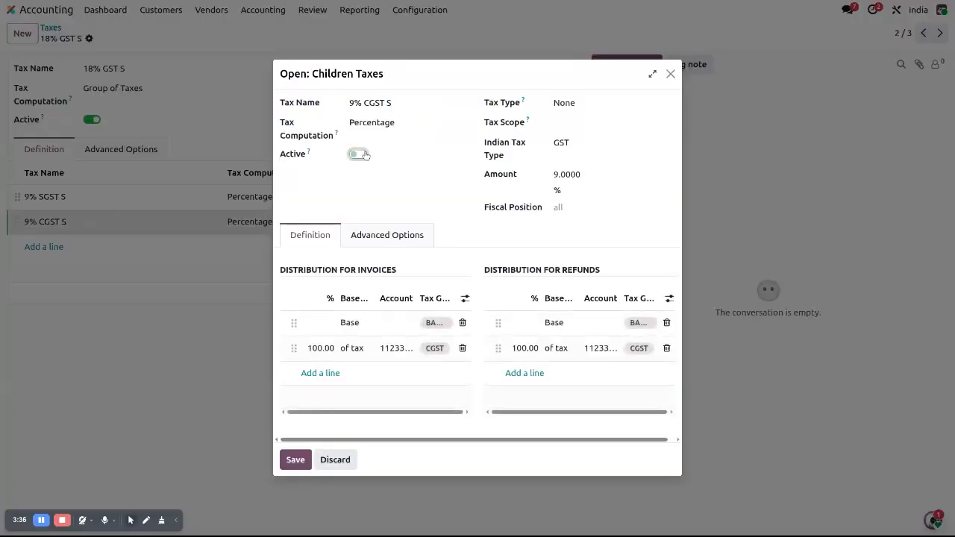
left_click(291, 459)
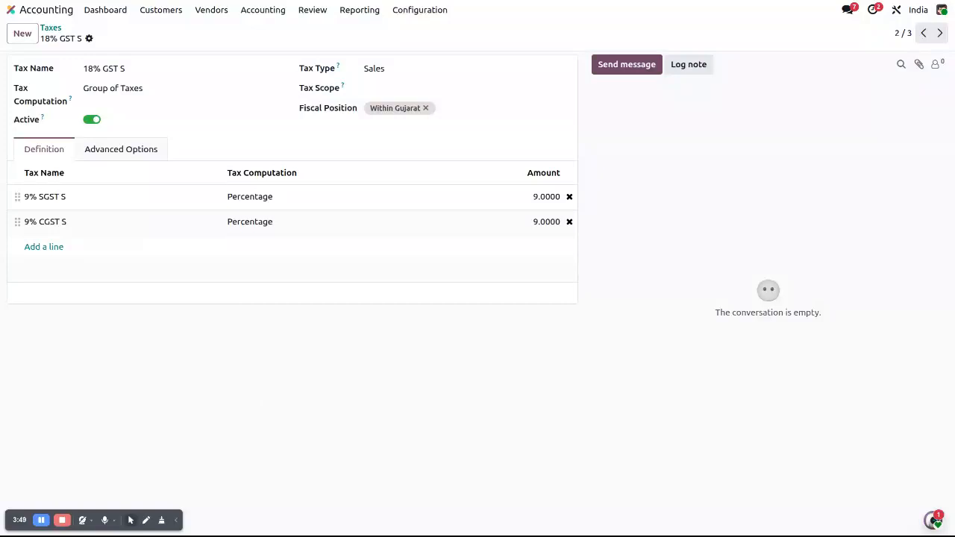
- Review the 18% GST S tax's advanced options, fiscal position choices and child taxes, and return to the taxes list
left_click(99, 68)
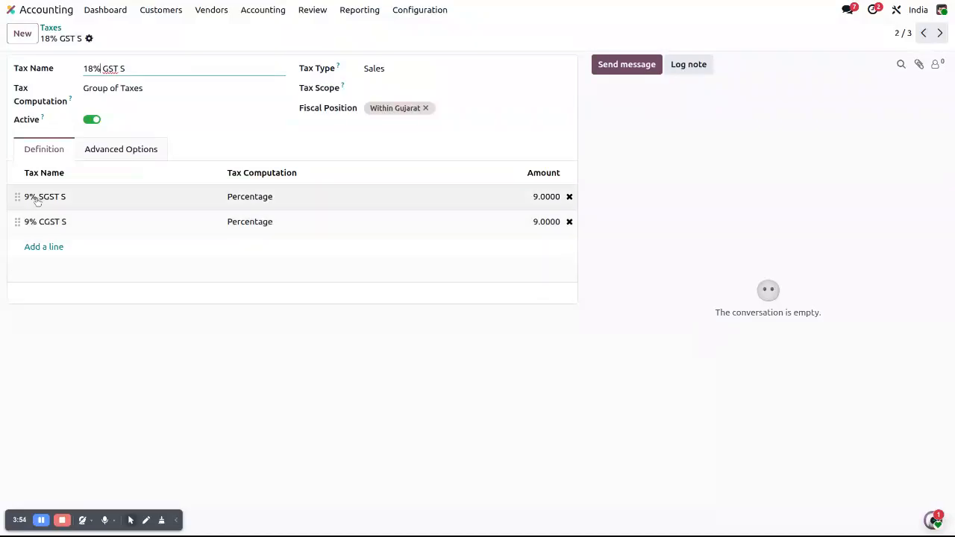
left_click(183, 328)
left_click(120, 156)
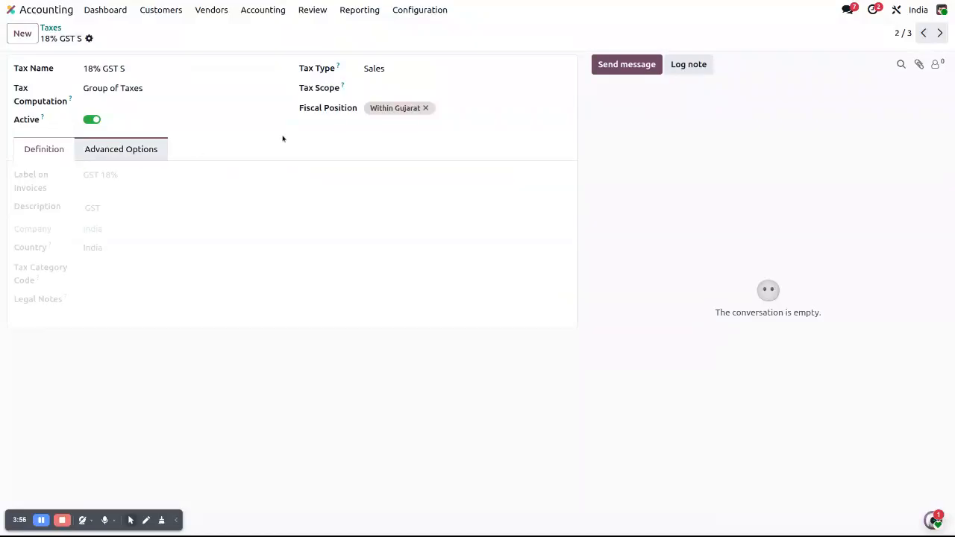
left_click(318, 113)
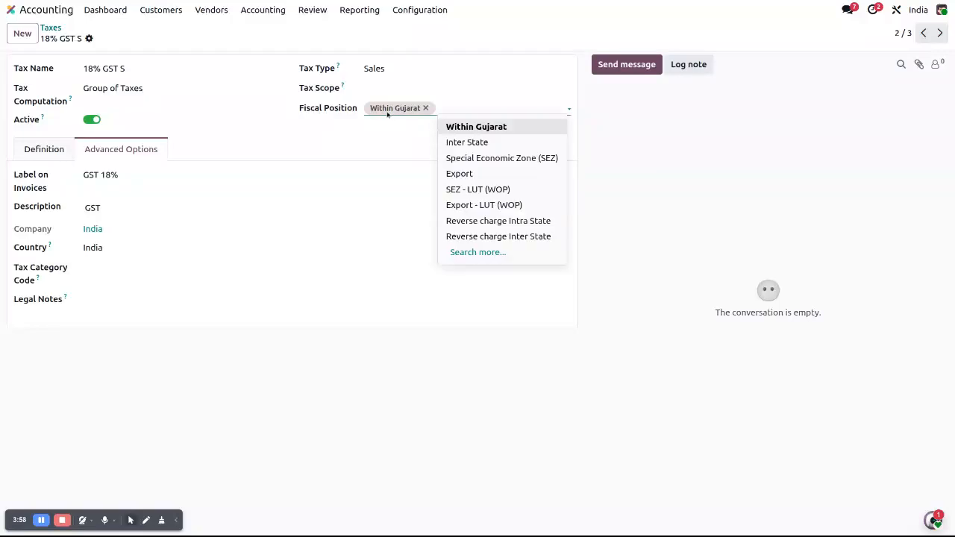
left_click(369, 138)
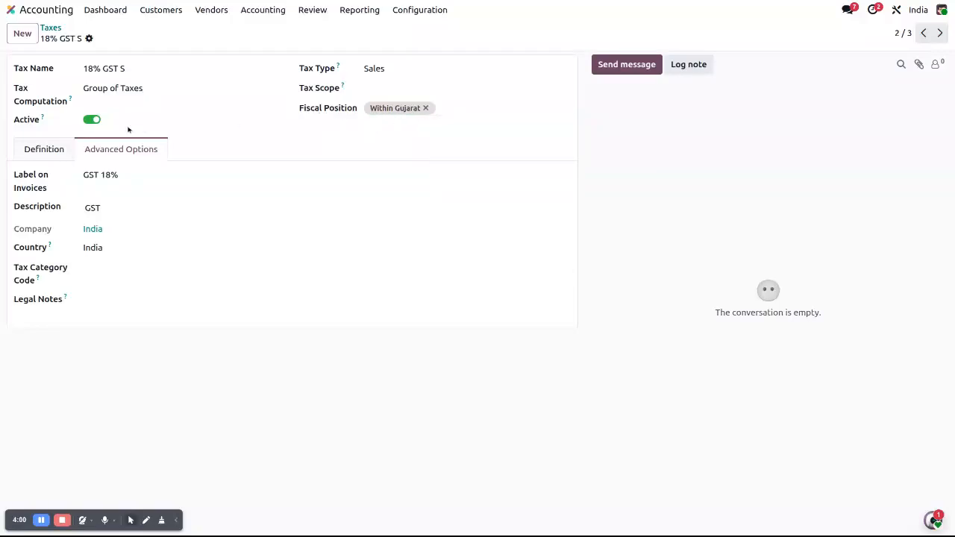
left_click(68, 148)
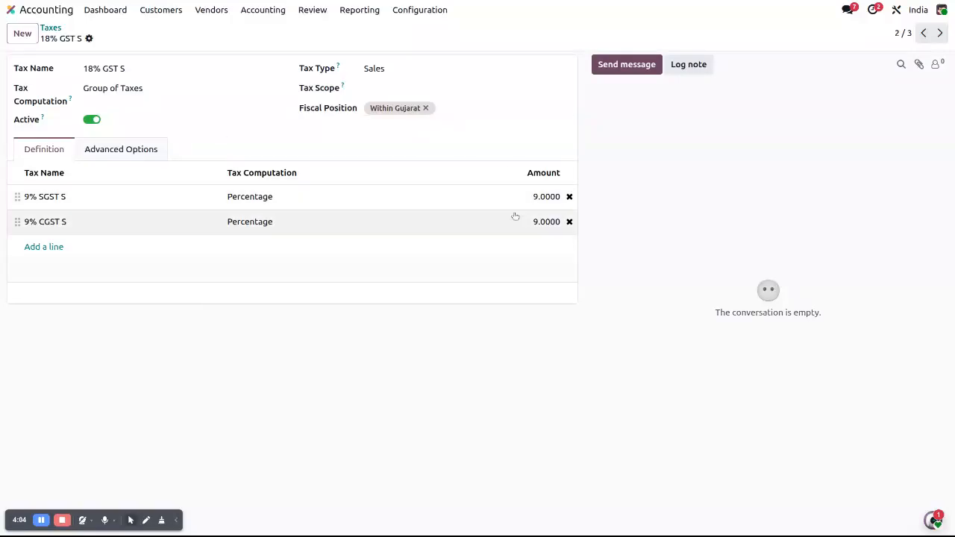
left_click(50, 27)
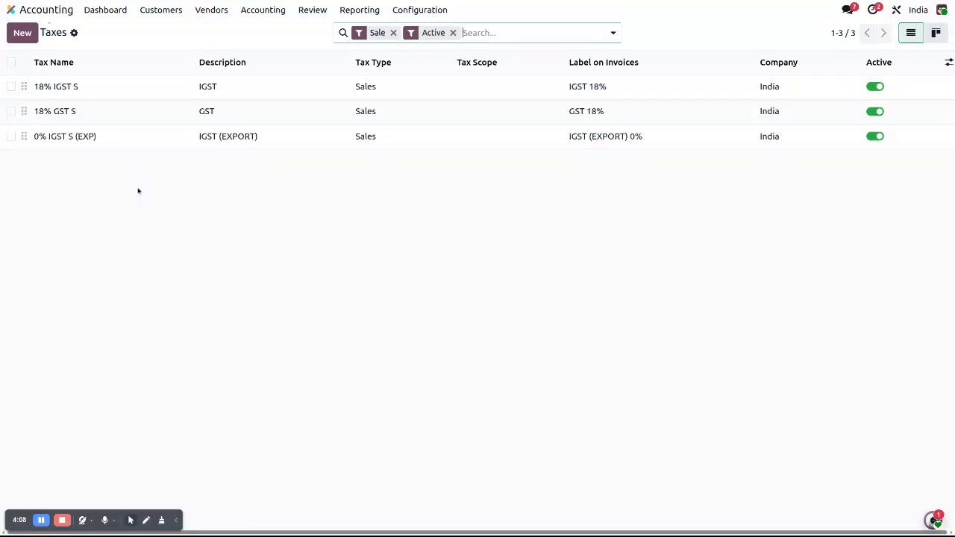
- Check the 18% IGST S tax's advanced options, fiscal positions and invoice and refund distribution, and return to the taxes list
left_click(138, 88)
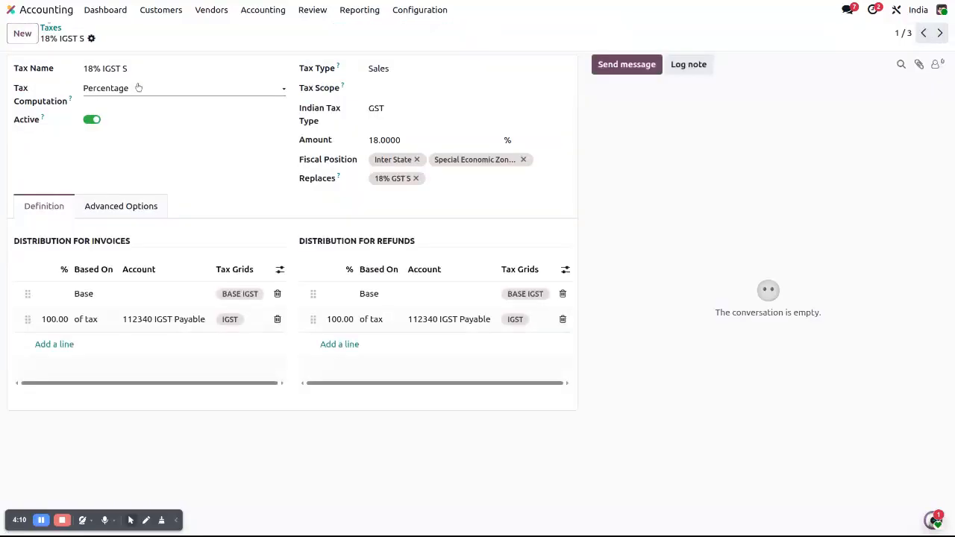
left_click(133, 207)
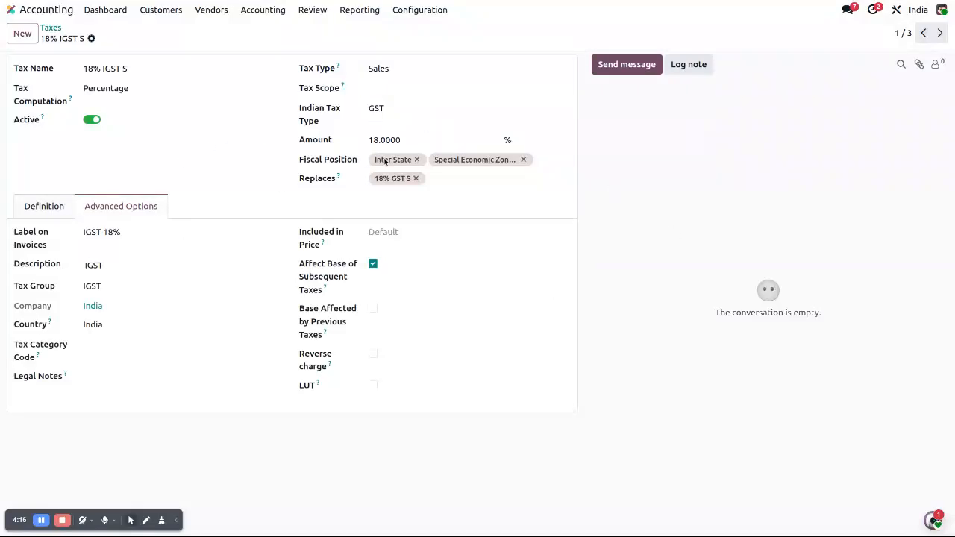
left_click(41, 208)
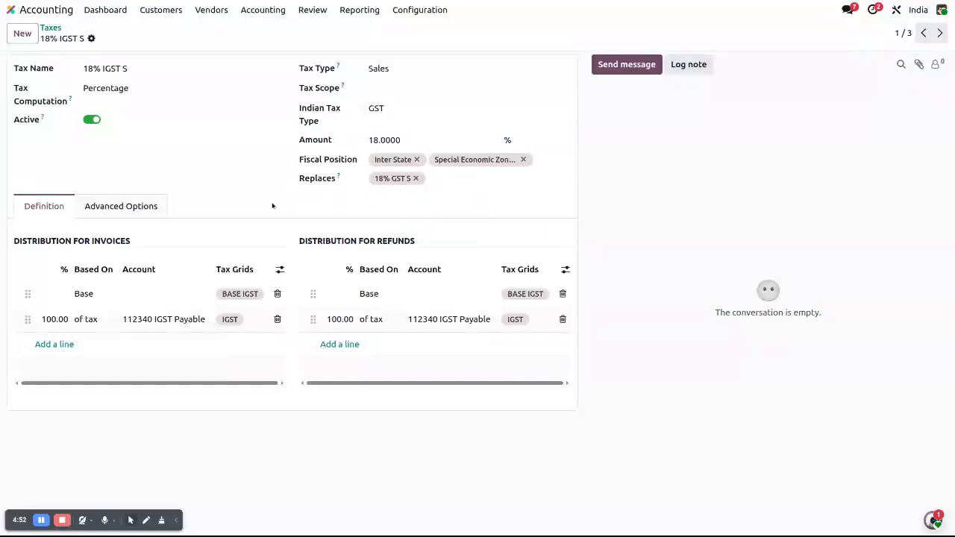
left_click(51, 29)
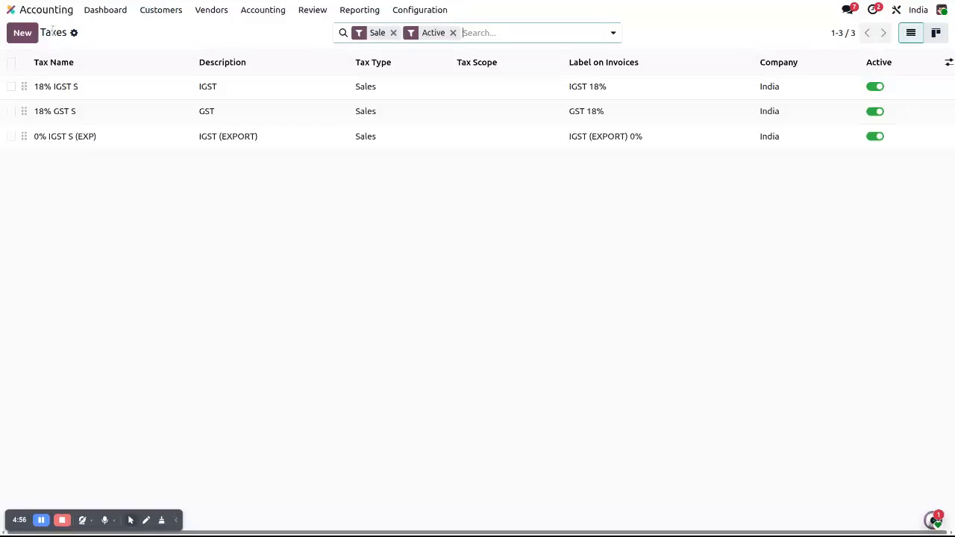
- Add the active sale tax 18% GST S to the taxes replaced by 0% IGST S (EXP), save, and return to the apps overview
left_click(139, 136)
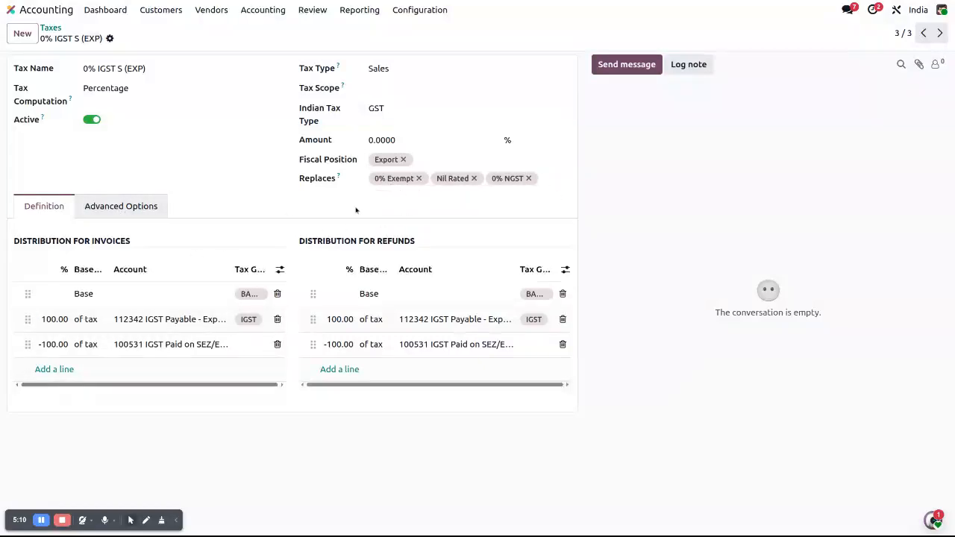
left_click(555, 178)
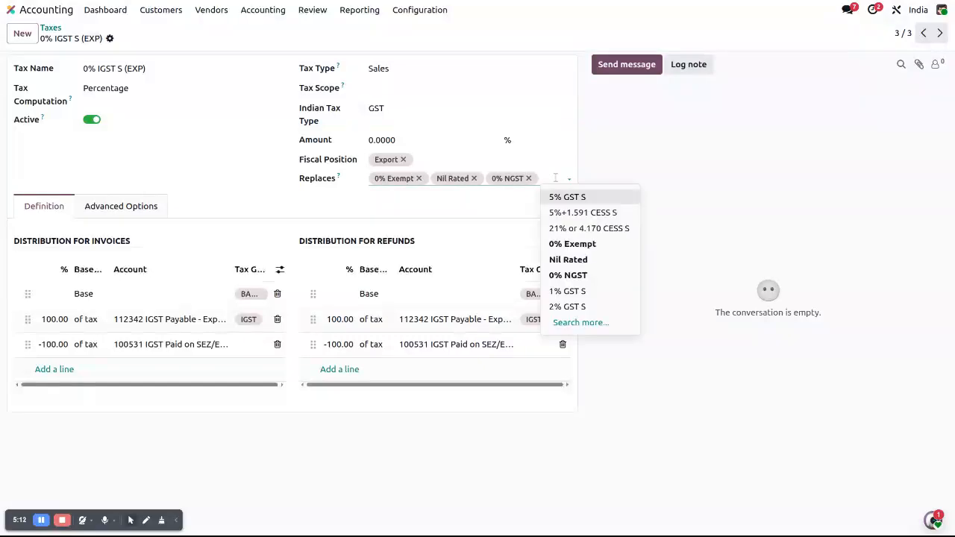
left_click(570, 326)
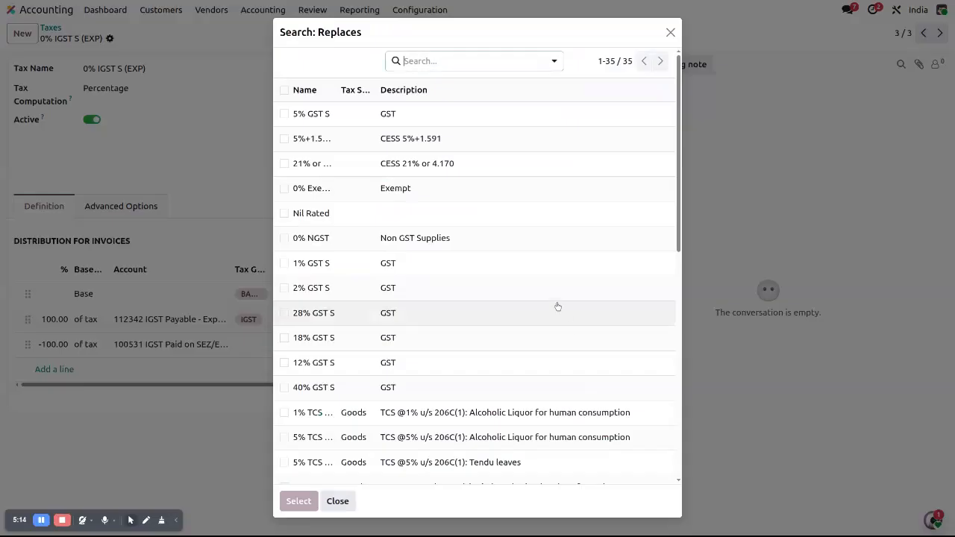
left_click(553, 61)
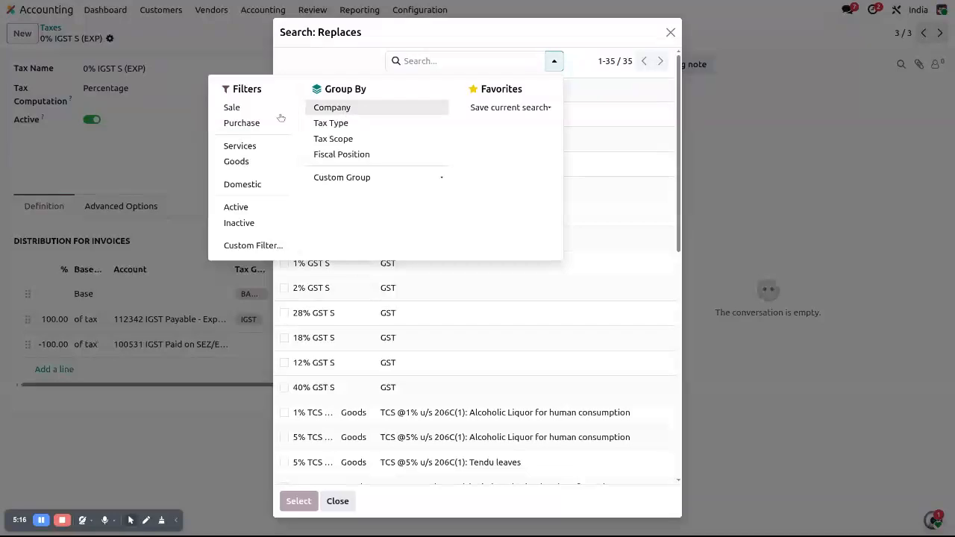
left_click(254, 109)
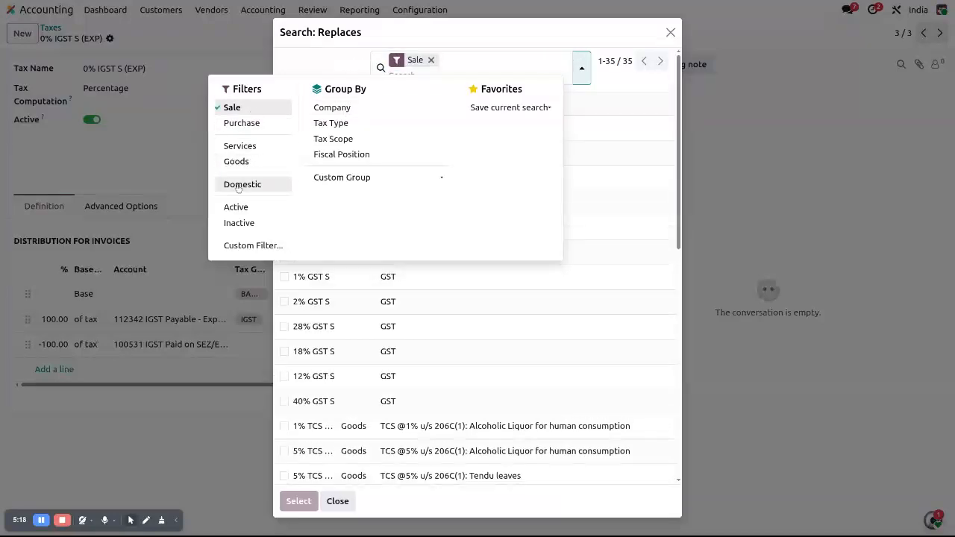
left_click(252, 207)
left_click(302, 70)
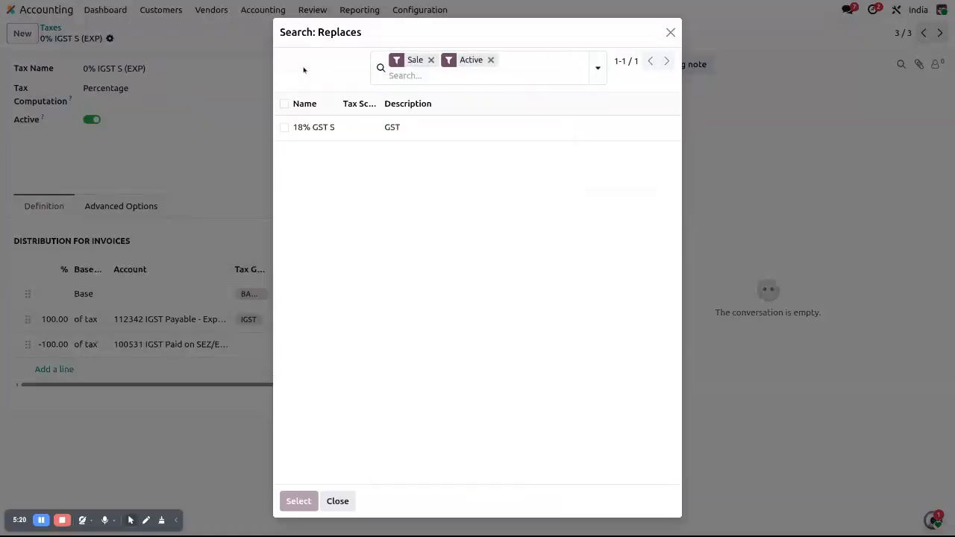
left_click(294, 126)
left_click(128, 38)
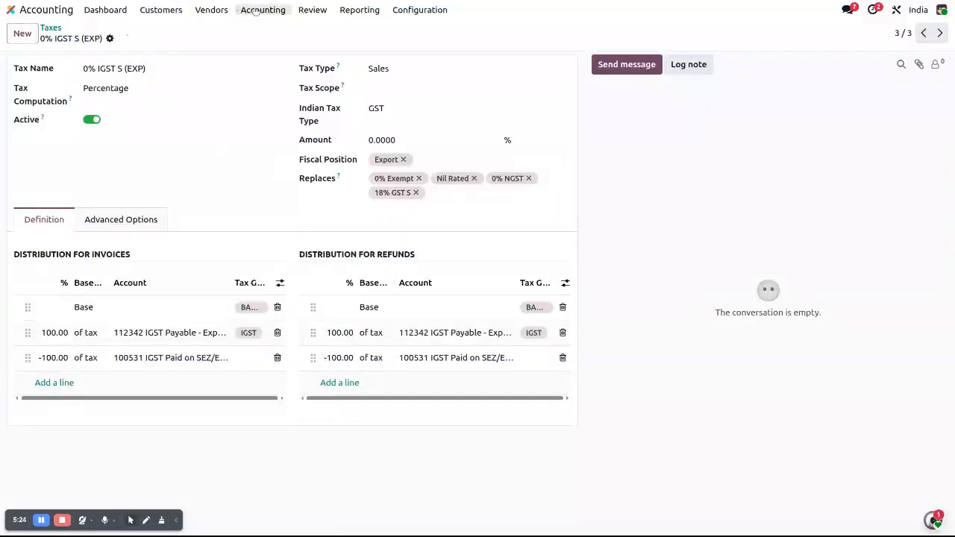
left_click(11, 9)
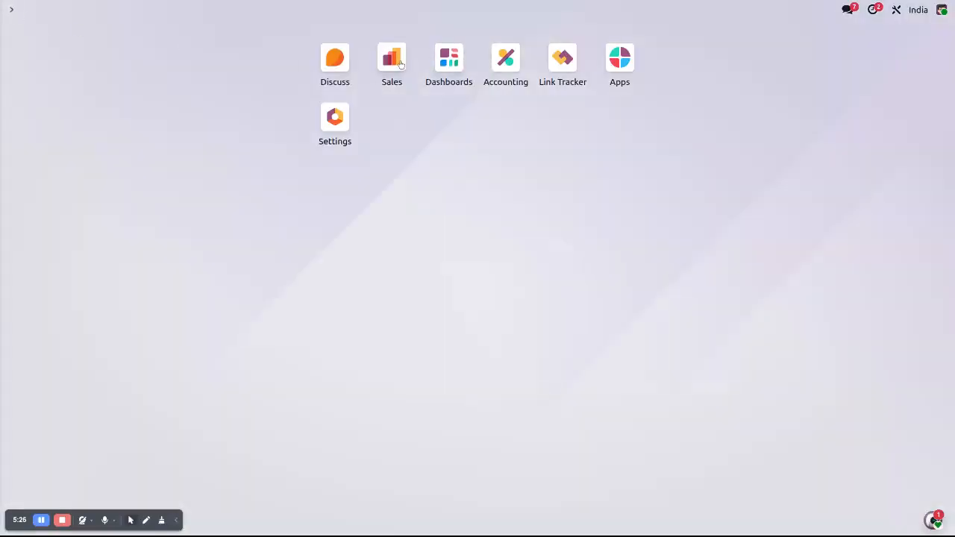
- Create a sales product named Test Product with product type Service and the invoicing policy Ordered quantities
left_click(398, 64)
left_click(165, 10)
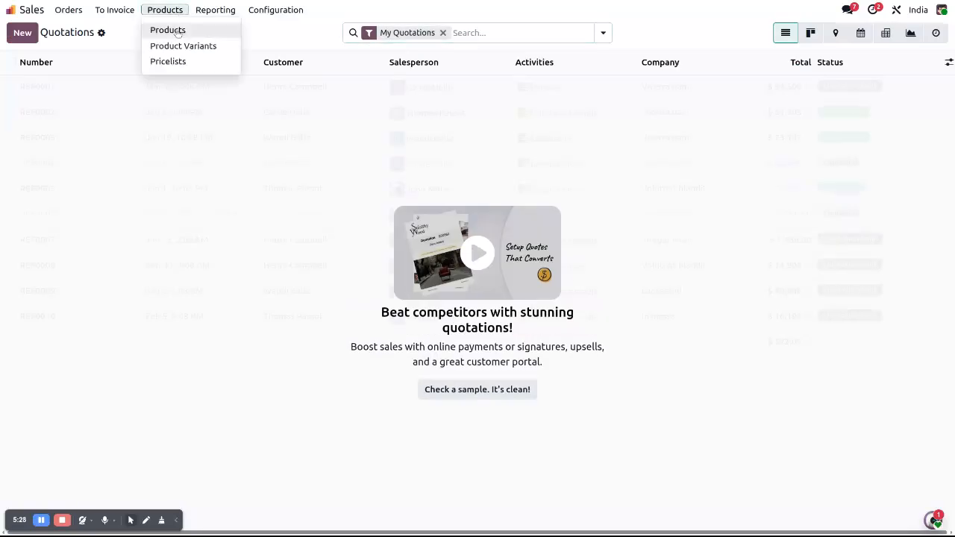
left_click(168, 30)
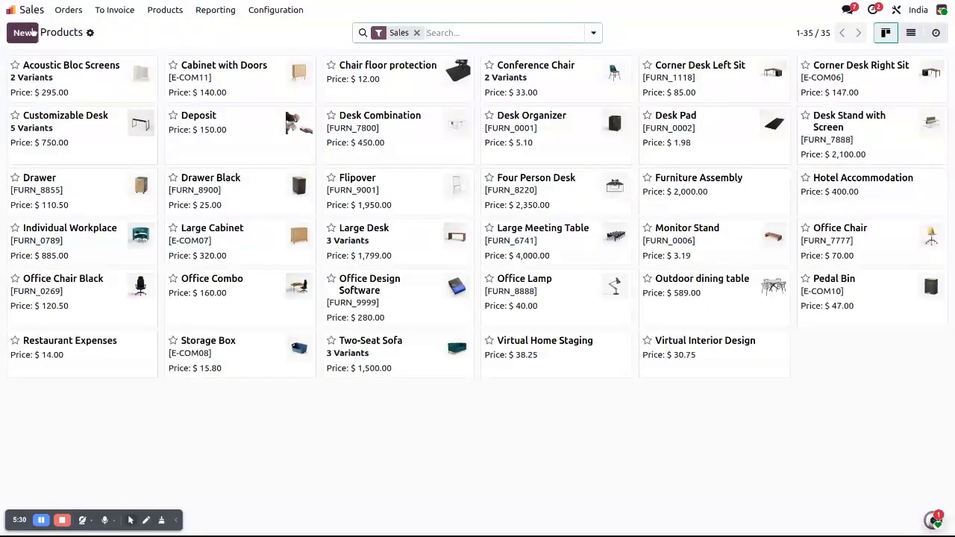
left_click(23, 32)
type("Test Product")
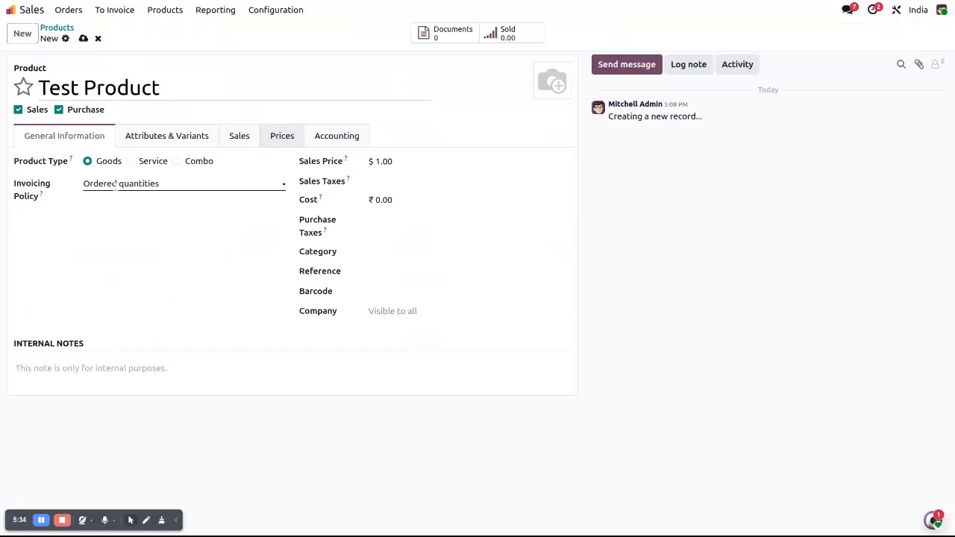
left_click(130, 161)
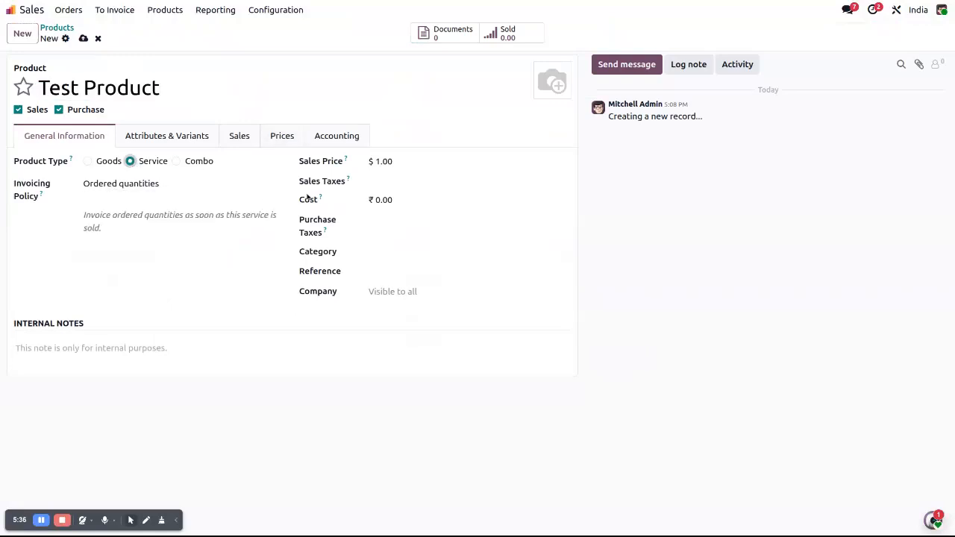
left_click(148, 185)
left_click(139, 205)
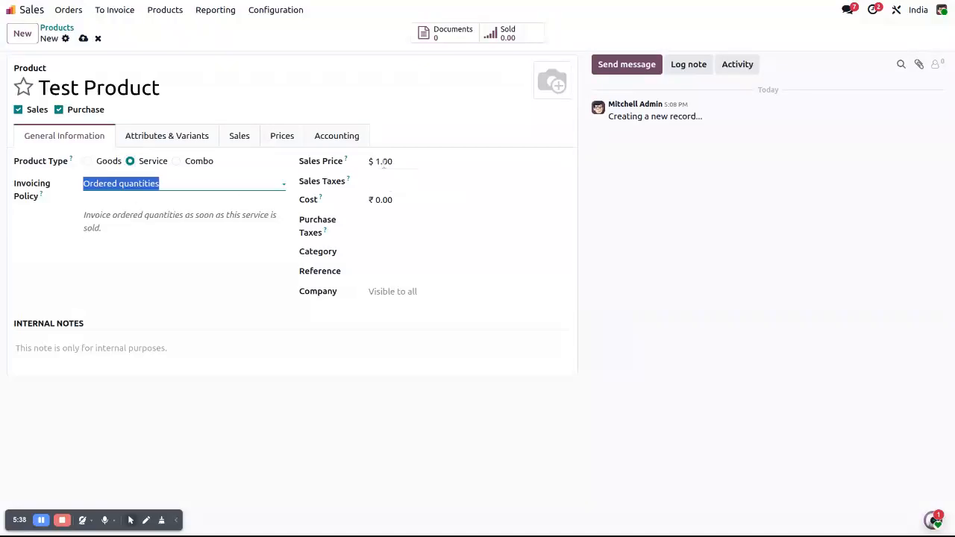
- Set Test Product's sales price to 100, sales tax to 18% GST S and cost to 50, save, and return to the apps overview
left_click(382, 163)
type("1")
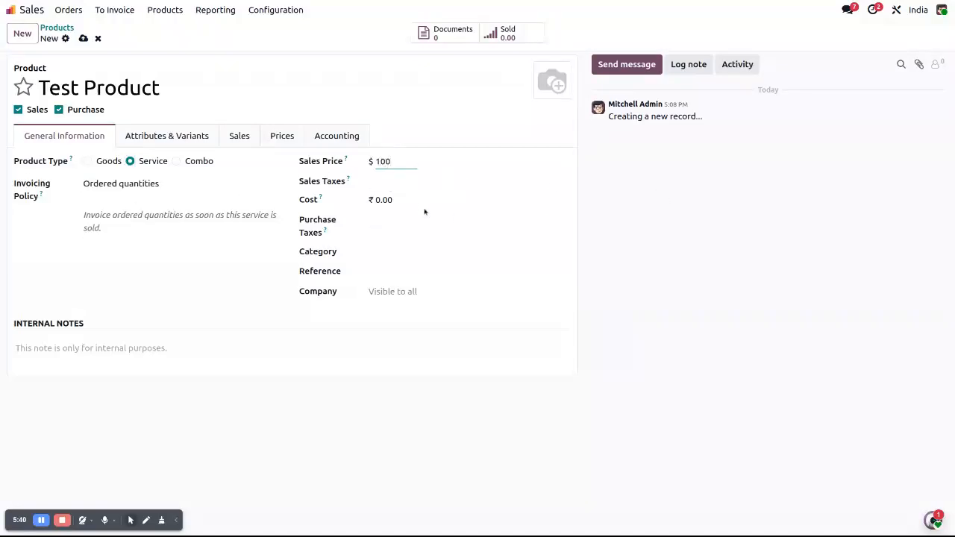
left_click(407, 181)
left_click(403, 201)
left_click(402, 200)
type("50")
left_click(634, 271)
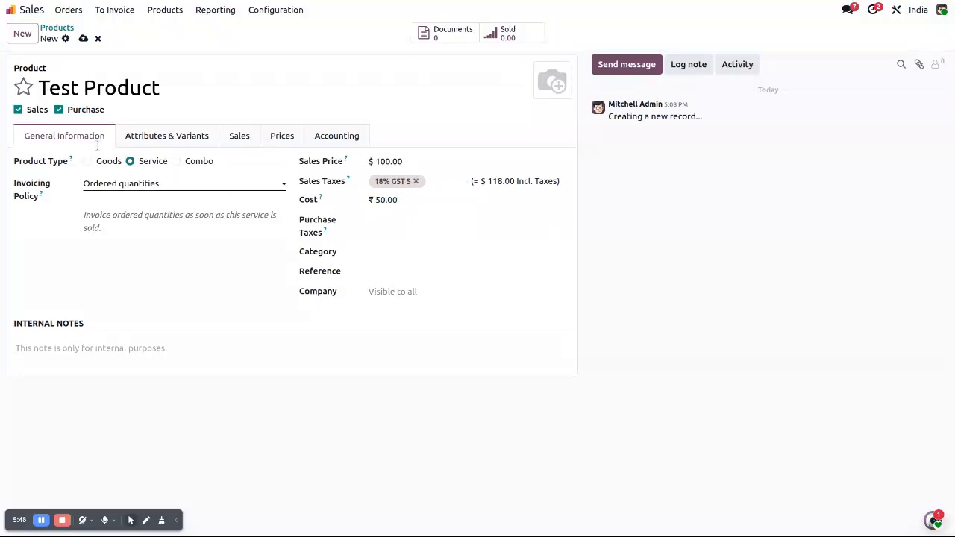
left_click(83, 38)
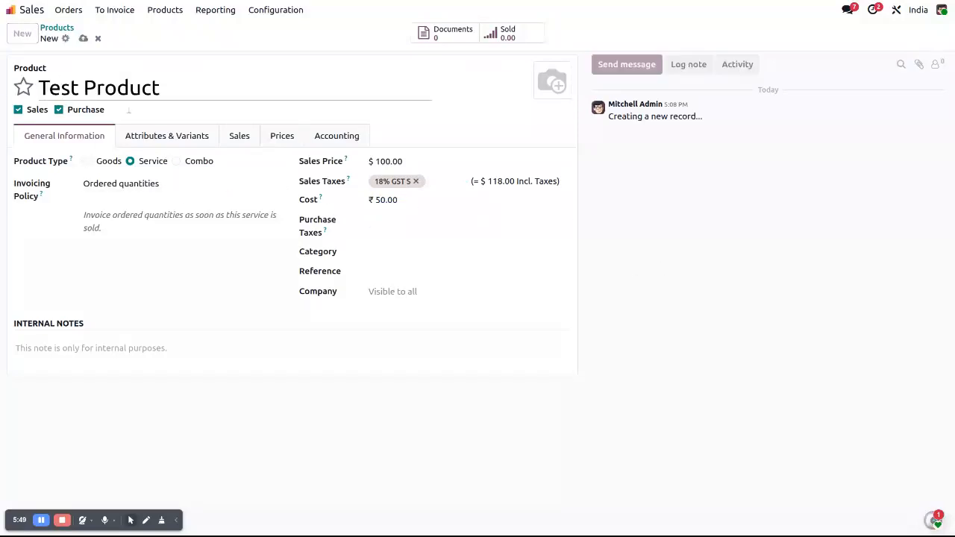
triple_click(172, 90)
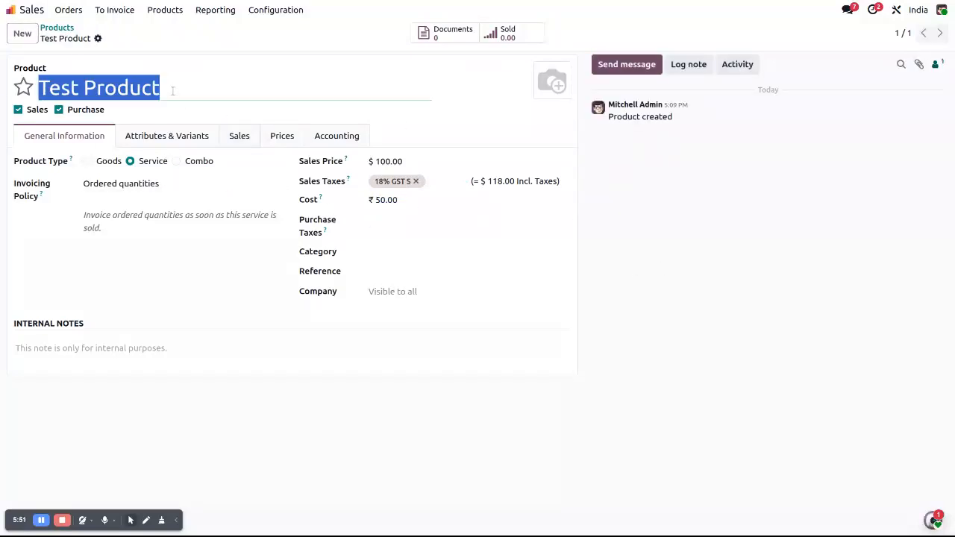
left_click(17, 10)
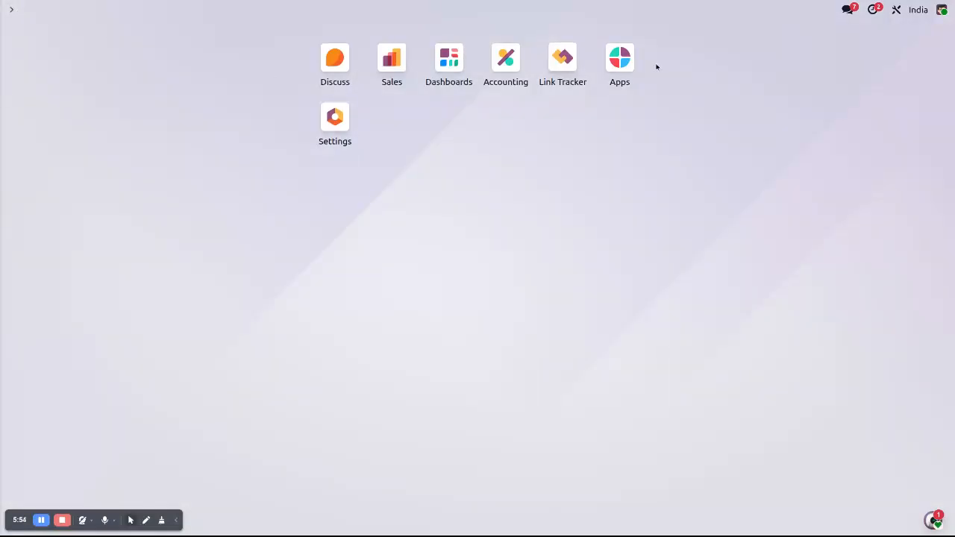
- Start a new customer record in Sales and name it Gujarat Customer
left_click(394, 61)
left_click(125, 15)
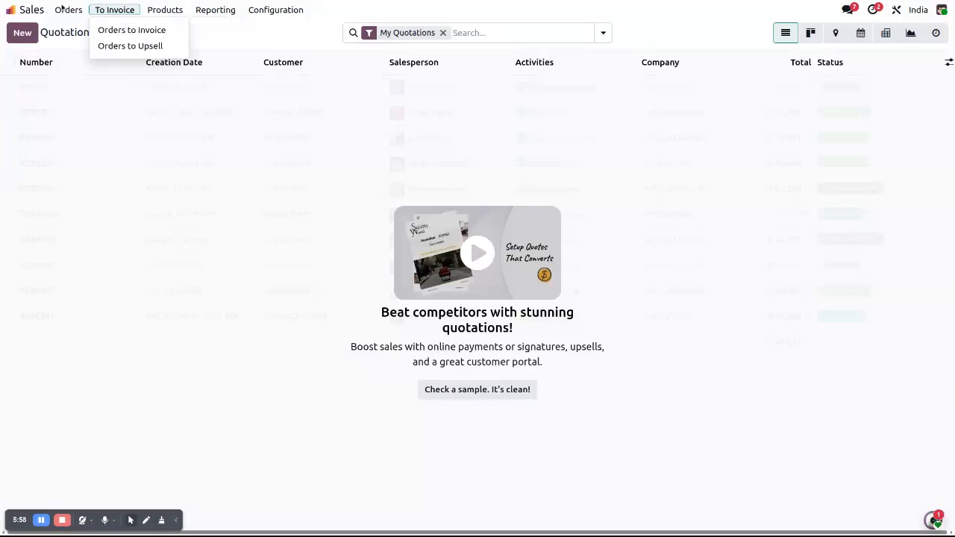
mouse_move(66, 9)
left_click(78, 77)
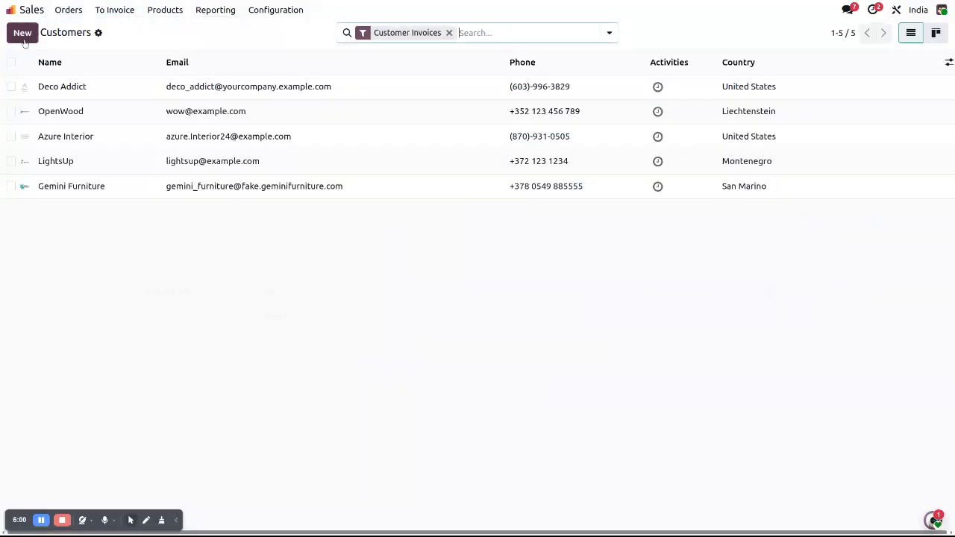
left_click(22, 34)
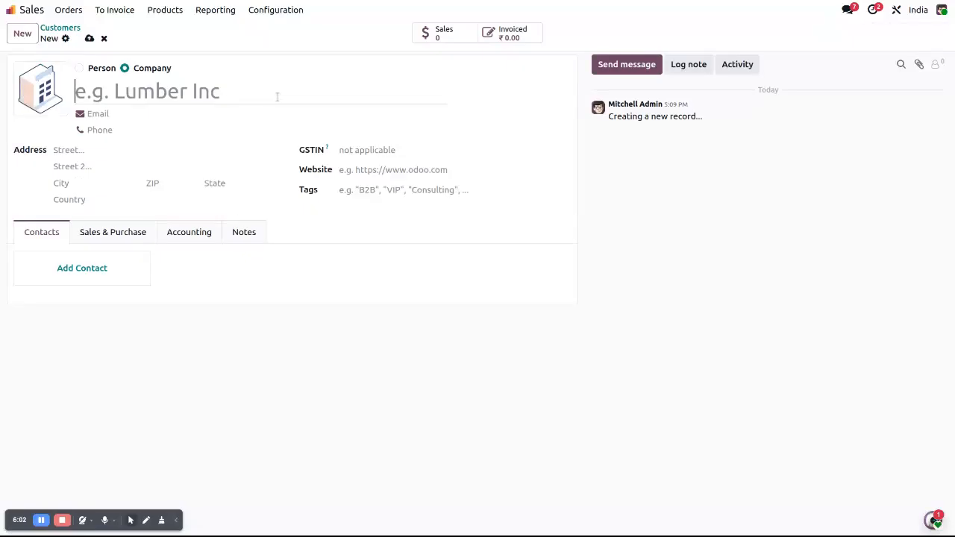
type("Gujarat")
type(" C")
type("si")
key("BackSpace")
key("BackSpace")
type("ist")
key("BackSpace")
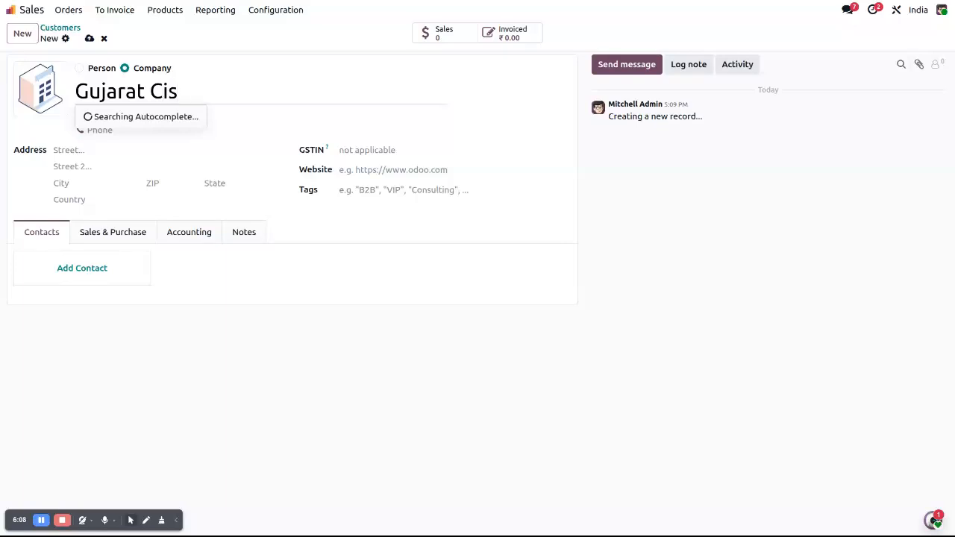
key("BackSpace")
key("BackSpace")
type("i")
key("BackSpace")
type("ustomer")
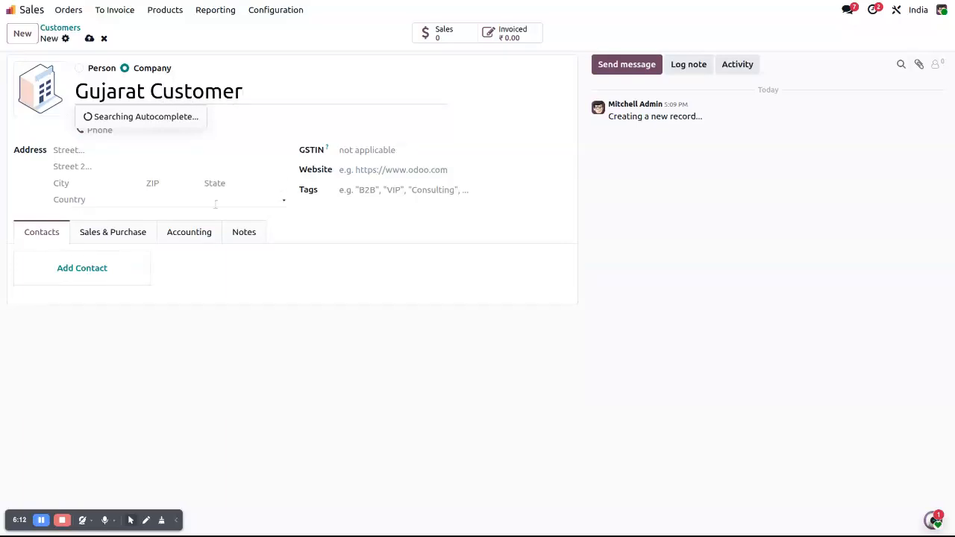
- Set Gujarat Customer's country to India and state to Gujarat, make the contact a Person, and save
left_click(215, 204)
type("ind")
key("Return")
left_click(224, 182)
type("guja")
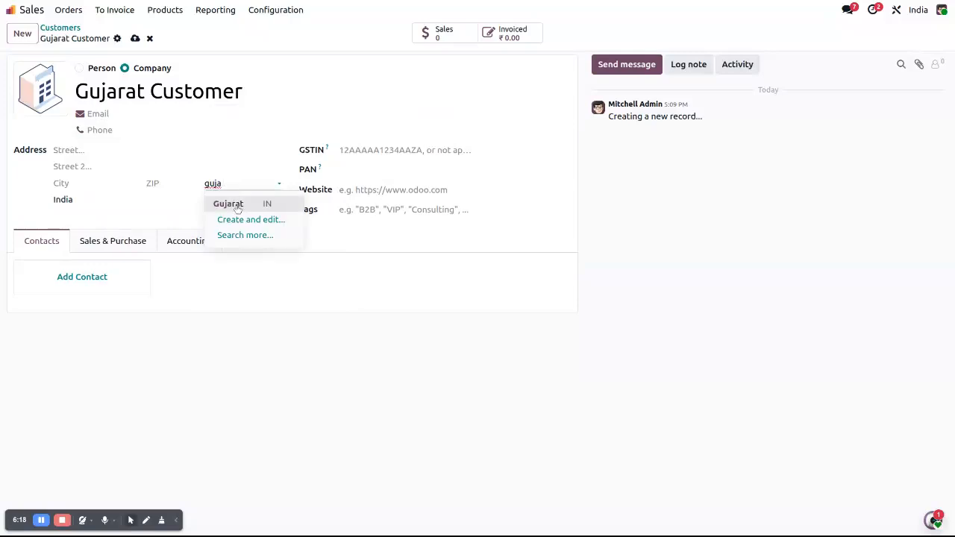
left_click(232, 202)
left_click(135, 39)
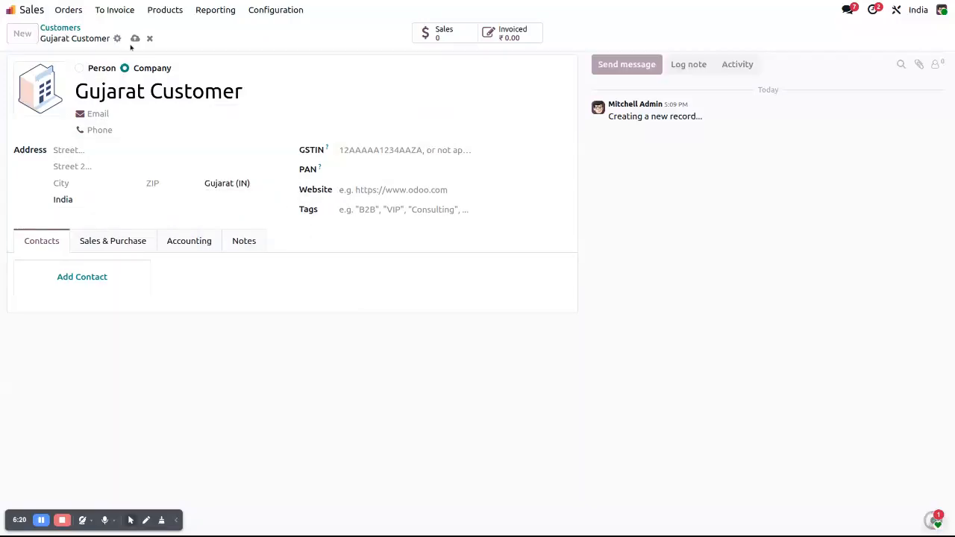
left_click(79, 68)
left_click(133, 38)
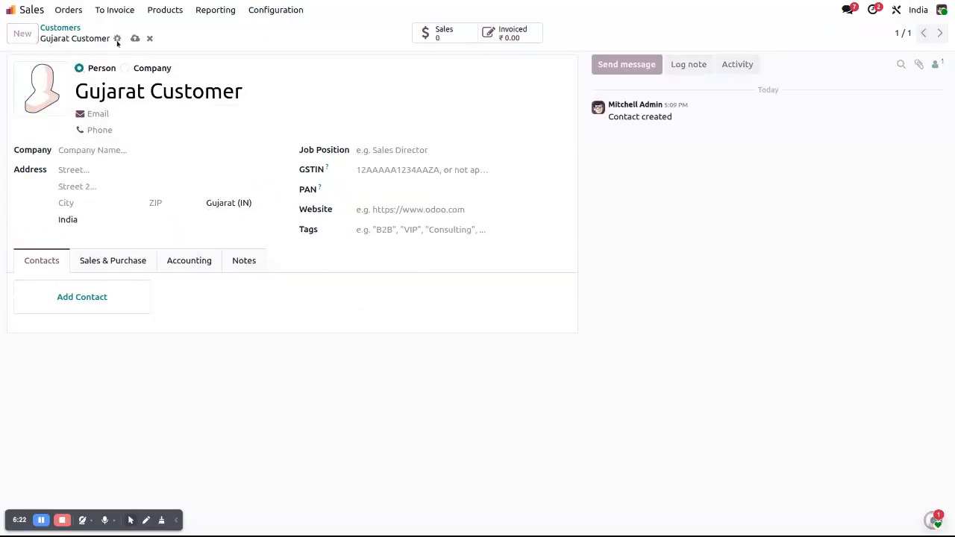
- Create a company customer named Delhi Customer with country India and state Delhi, and save it
left_click(21, 33)
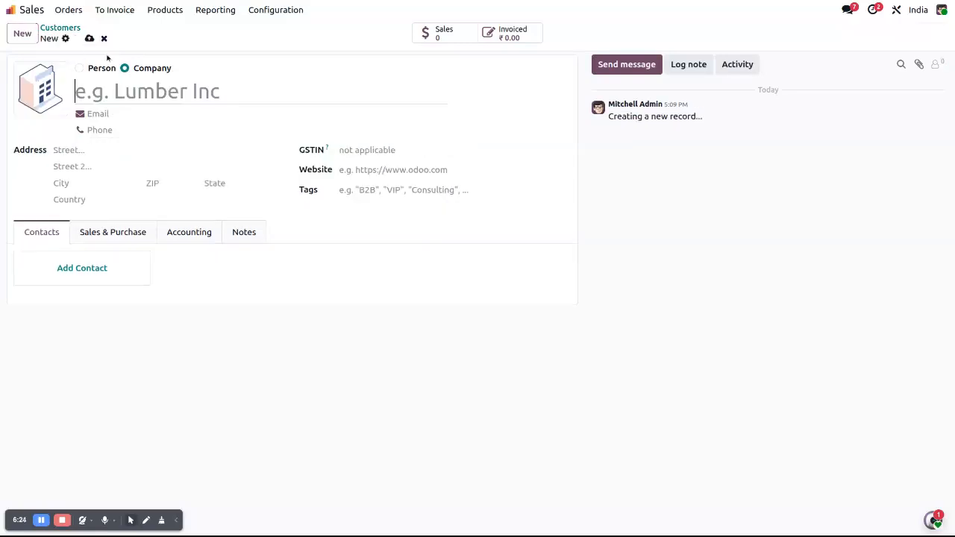
type("Delhi Cus")
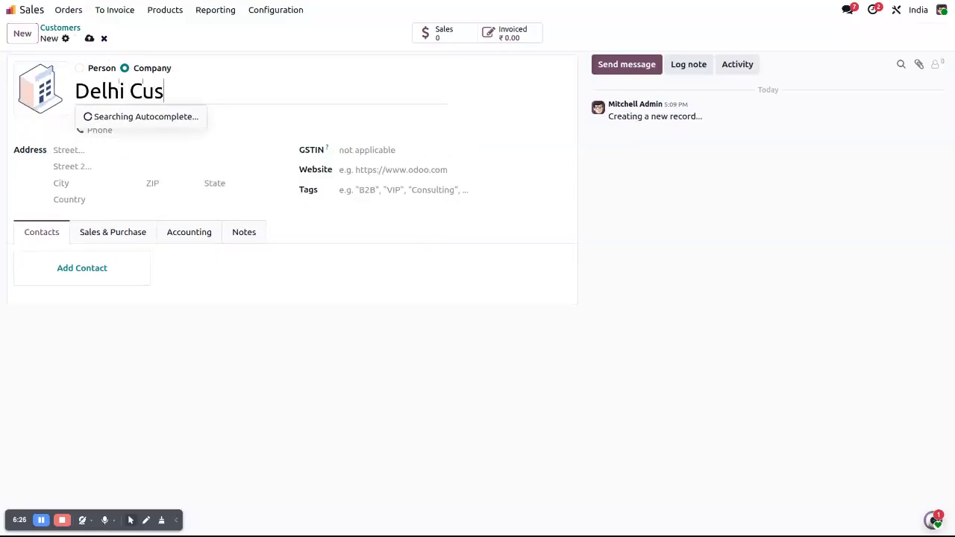
type("tomer")
left_click(300, 358)
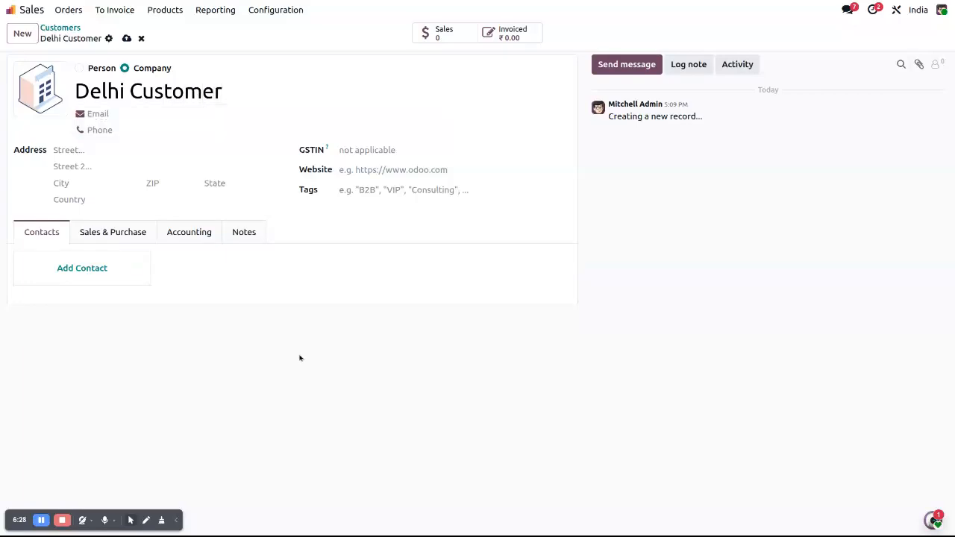
left_click(145, 199)
type("indi")
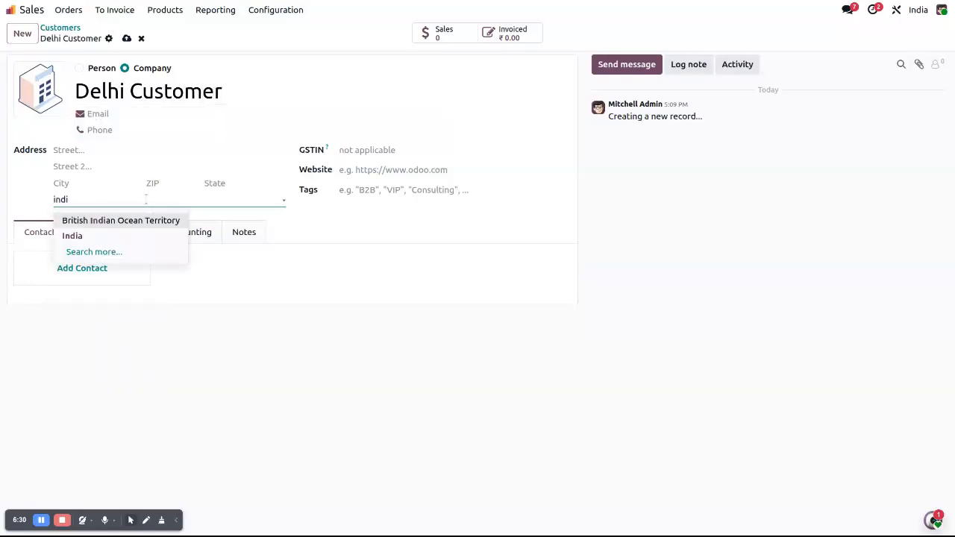
key("Down")
key("Return")
left_click(231, 180)
type("del")
left_click(240, 204)
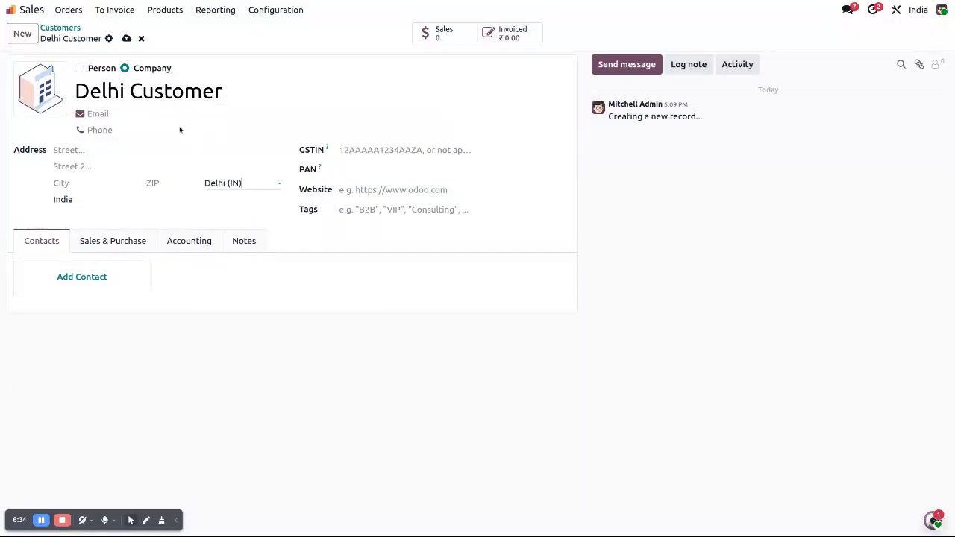
left_click(126, 38)
- Create a company customer named USA Customer with country United States and state Alaska, and save it
left_click(22, 33)
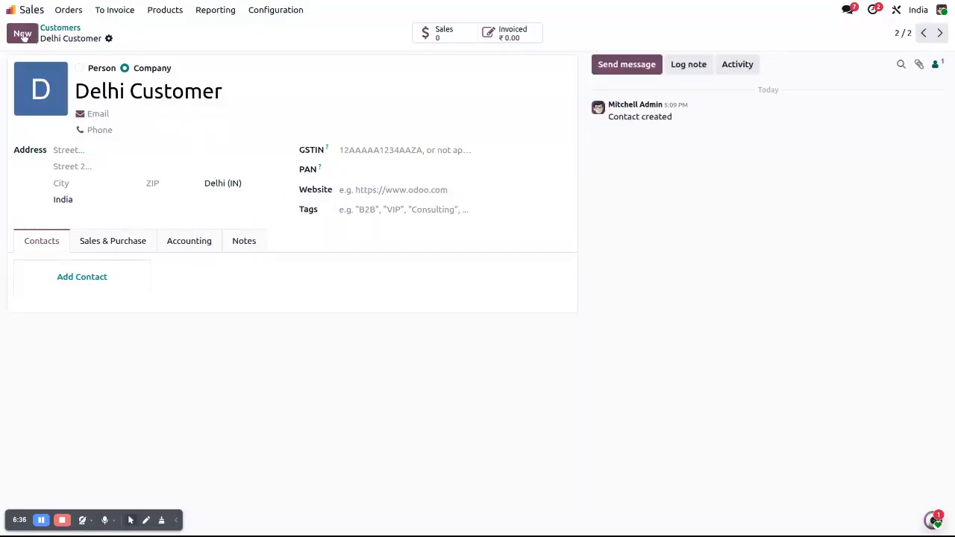
type("USA Customer")
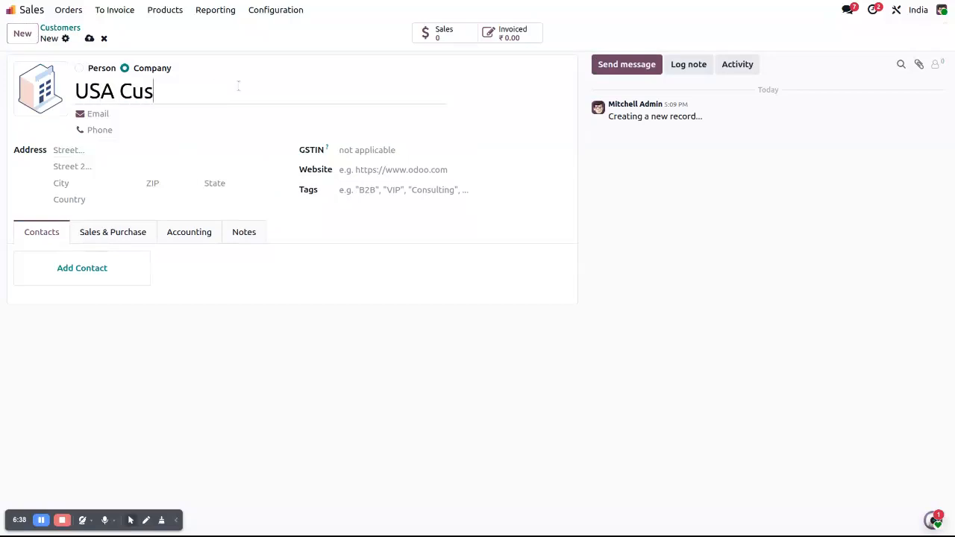
left_click(127, 199)
type("united")
key("Down")
key("Down")
key("Return")
left_click(237, 185)
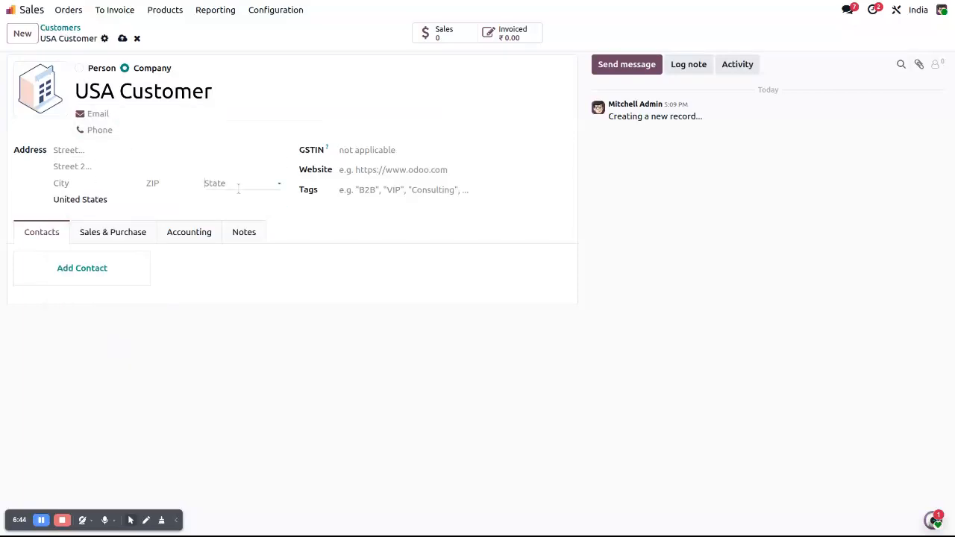
left_click(248, 237)
left_click(122, 38)
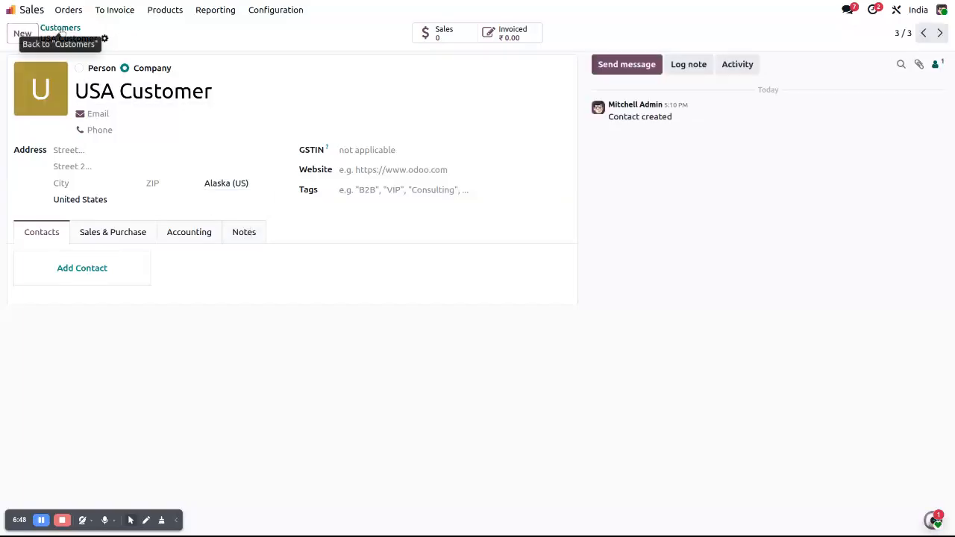
- Review the customers list and check the contact type and address of the Gujarat Customer record
left_click(63, 29)
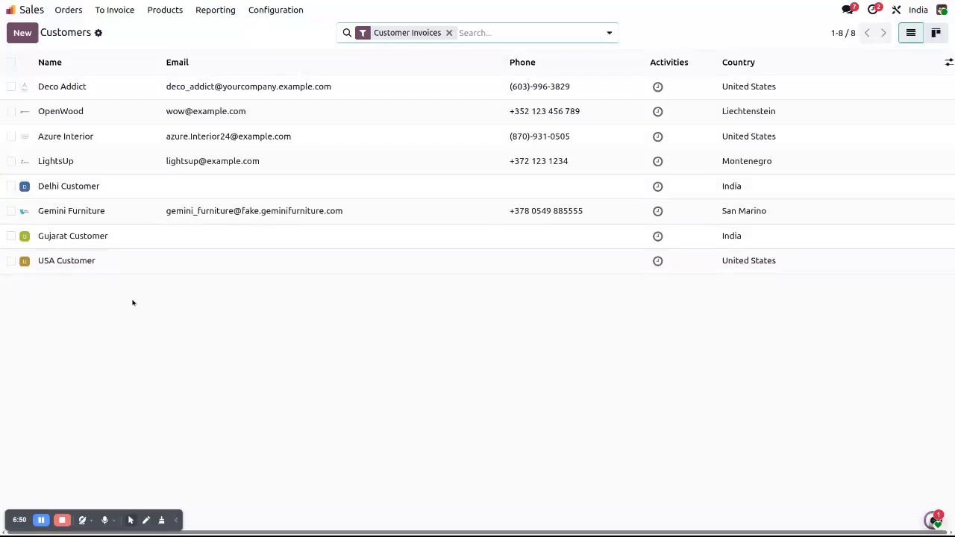
left_click(130, 241)
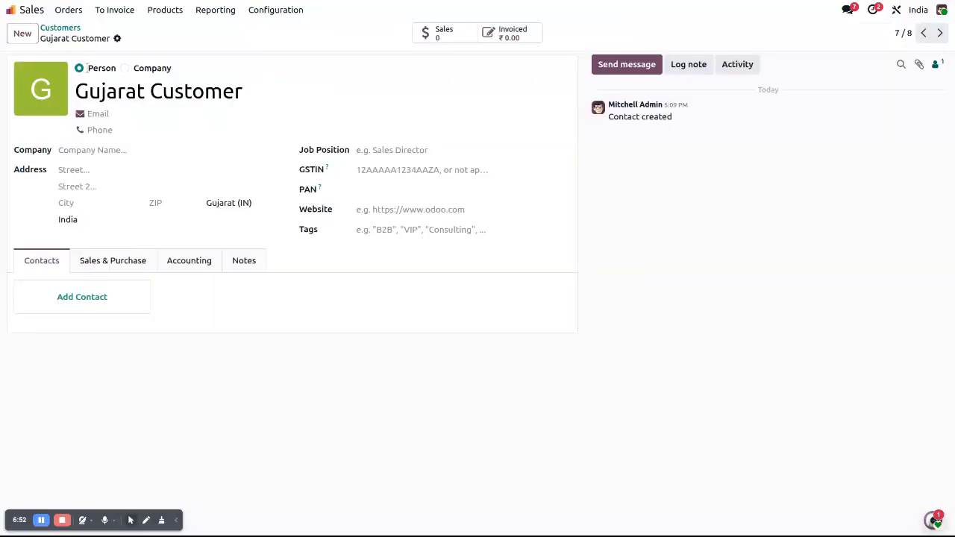
left_click(64, 29)
- Start a new sales quotation with Gujarat Customer as the customer
left_click(68, 10)
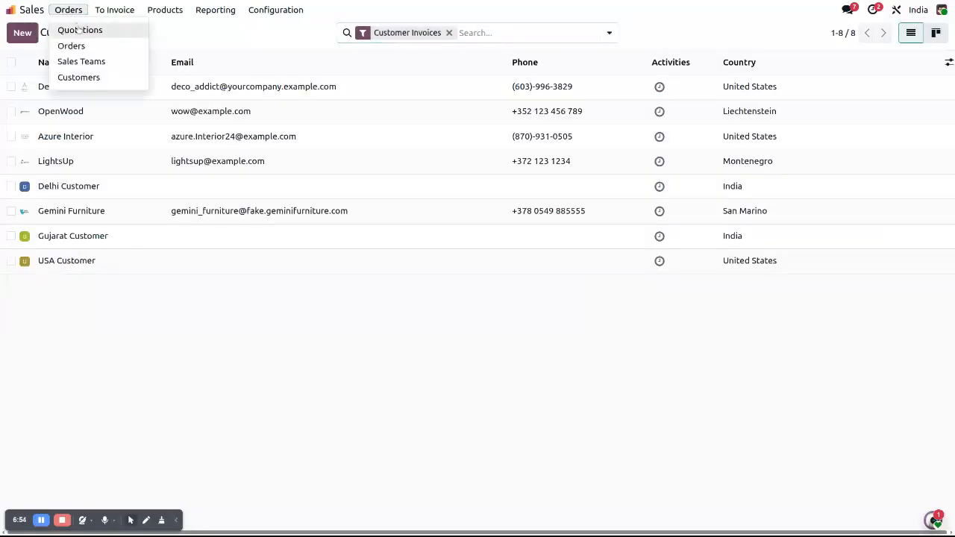
left_click(77, 29)
left_click(22, 33)
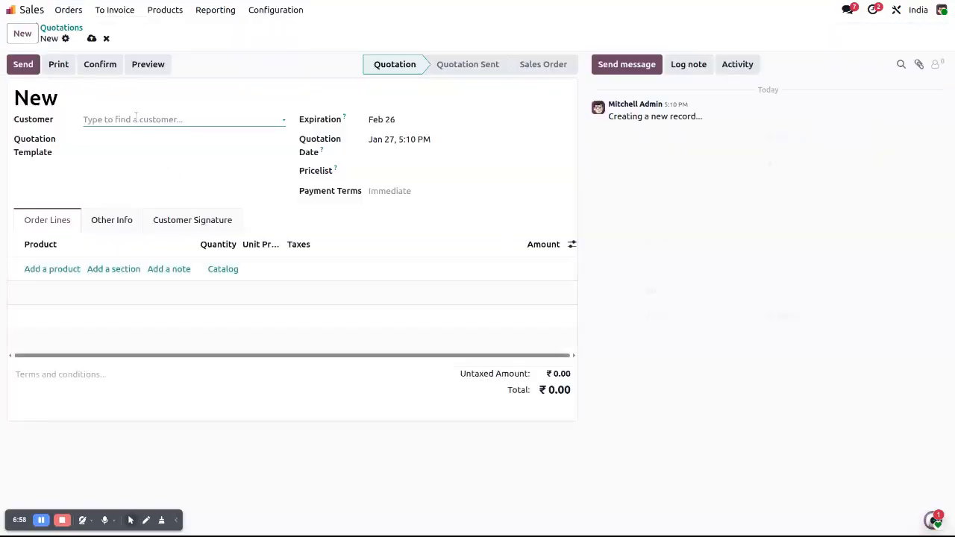
left_click(136, 119)
type("guj")
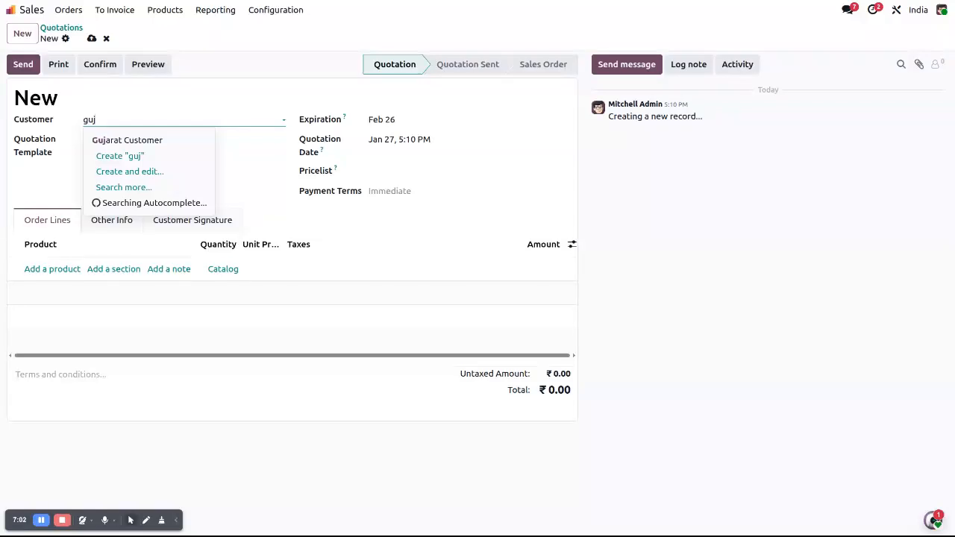
key("Return")
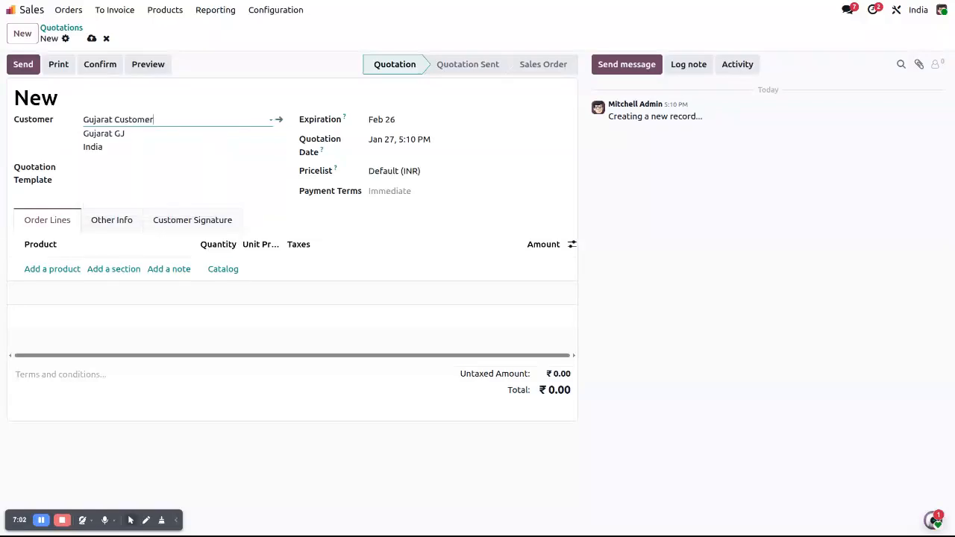
- Check the fiscal position in the quotation's invoicing information and return to the order lines
left_click(112, 220)
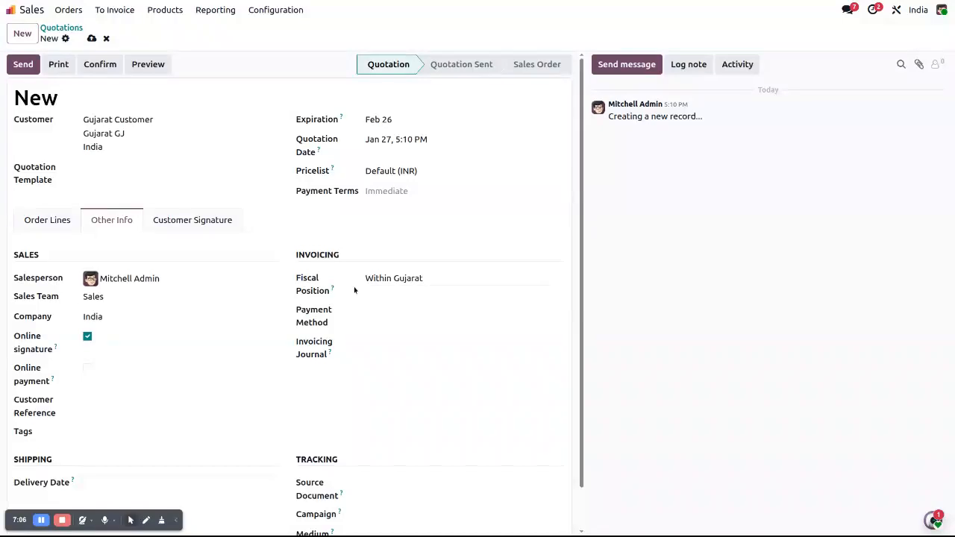
left_click(417, 277)
left_click(427, 278)
left_click(34, 222)
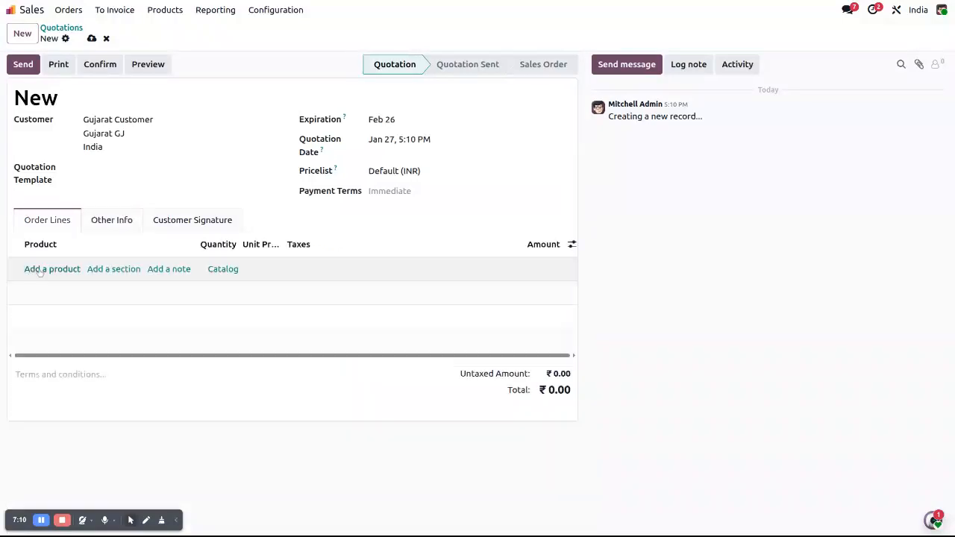
- Add Test Product to the order lines of the Gujarat Customer quotation and save the quotation
left_click(38, 269)
type("Test Product")
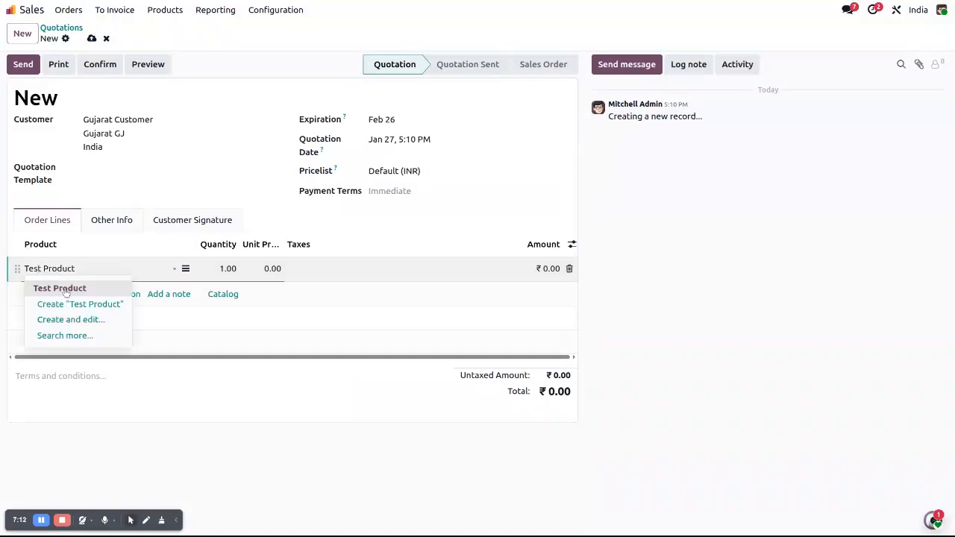
left_click(67, 291)
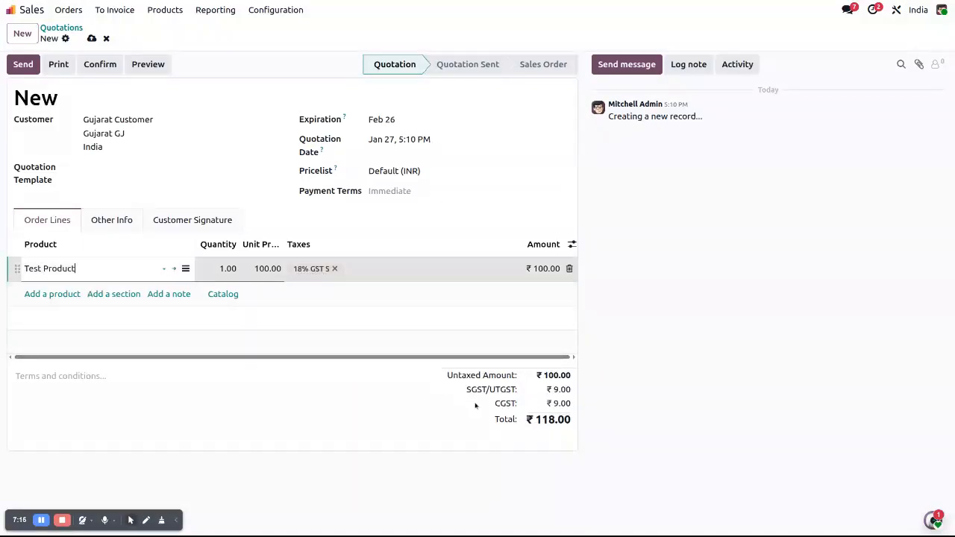
left_click(91, 38)
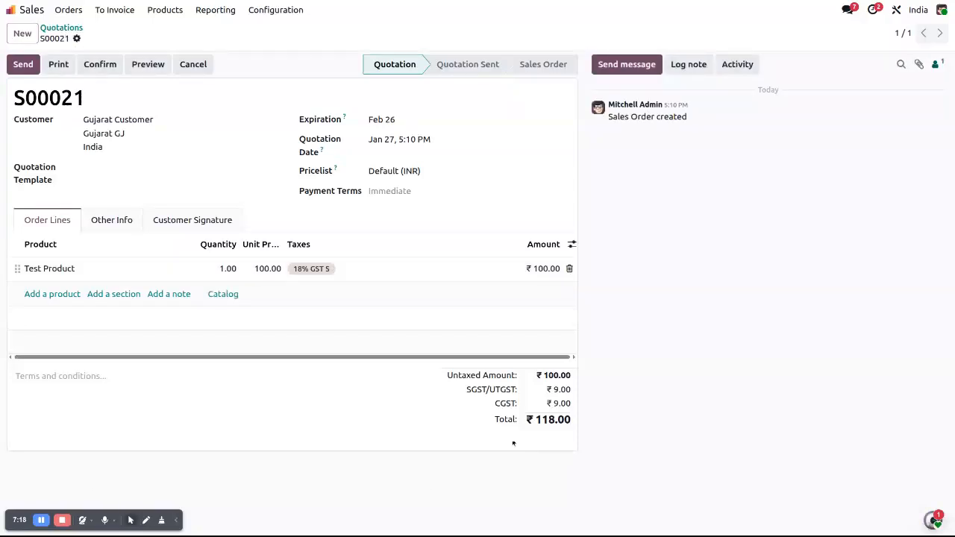
- Examine the SGST/UTGST and CGST breakdown and the total of the saved Gujarat Customer quotation
left_click_drag(451, 377, 537, 434)
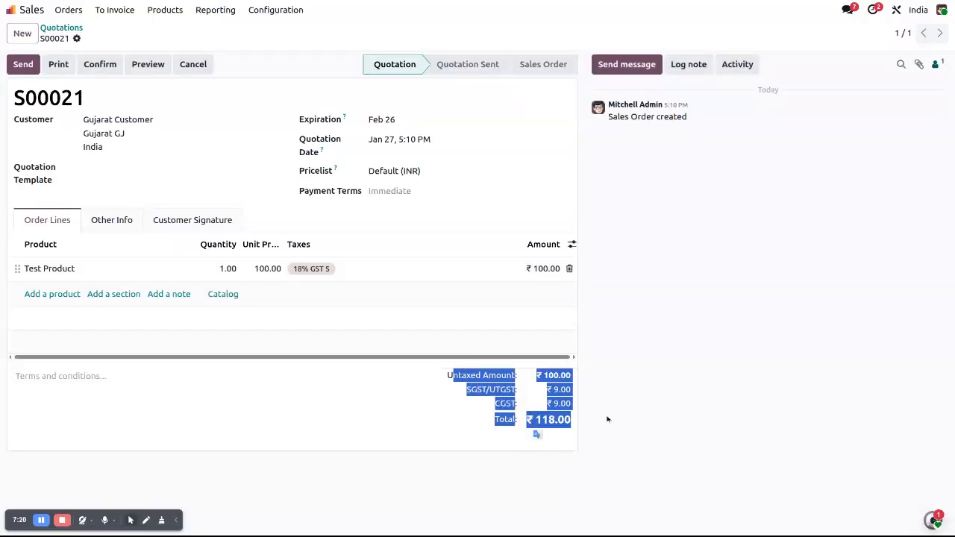
left_click(436, 396)
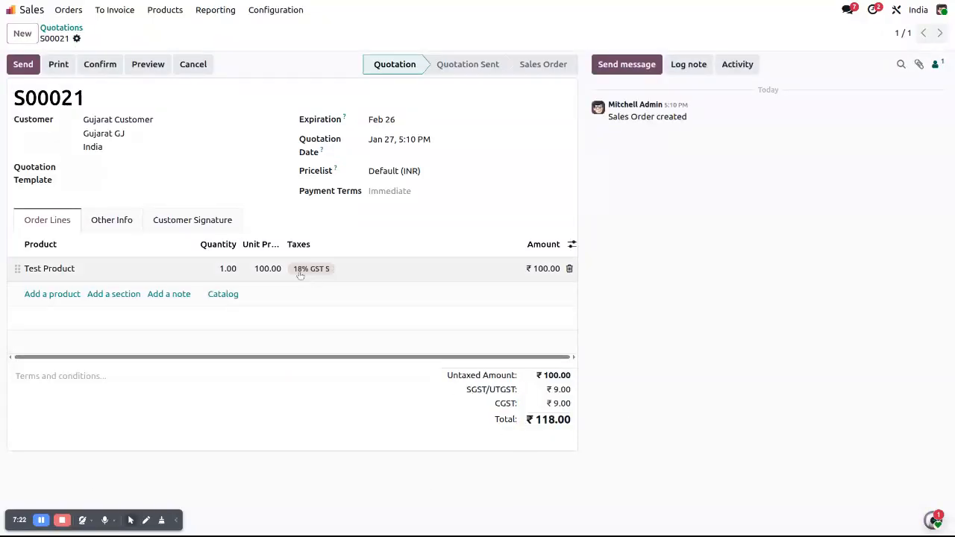
left_click_drag(466, 389, 510, 400)
left_click(510, 400)
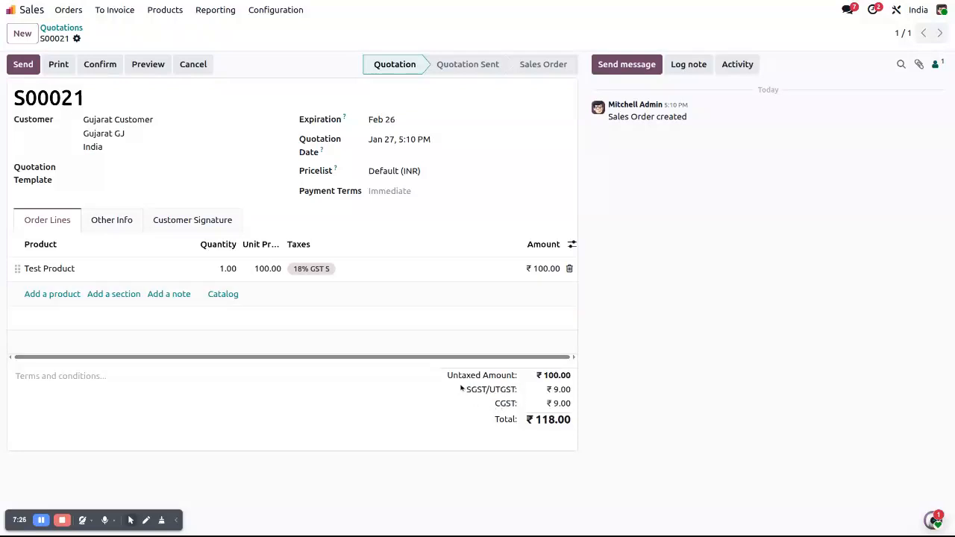
- Start a new quotation for Delhi Customer and check its fiscal position before returning to the order lines
left_click(16, 39)
left_click(147, 120)
type("ed")
key("BackSpace")
key("BackSpace")
type("del")
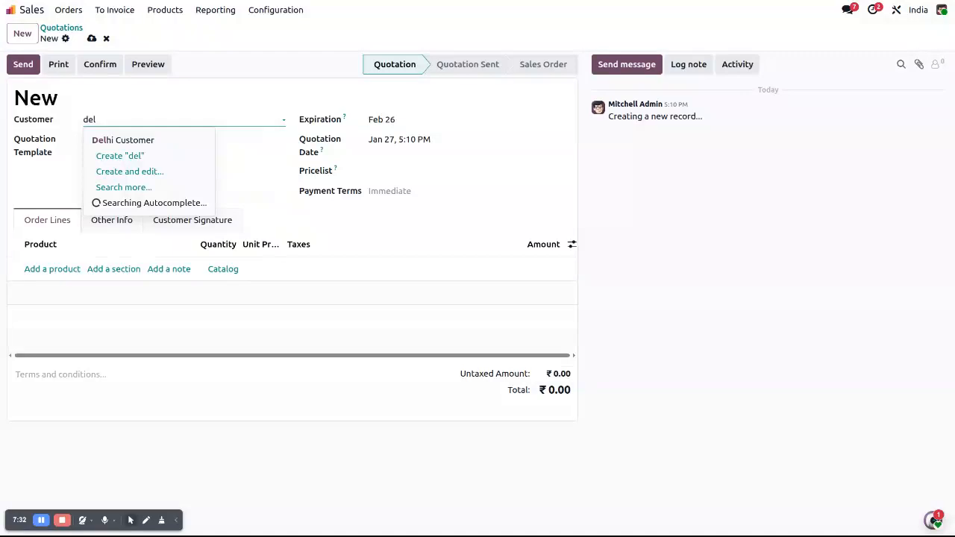
left_click(150, 140)
left_click(112, 220)
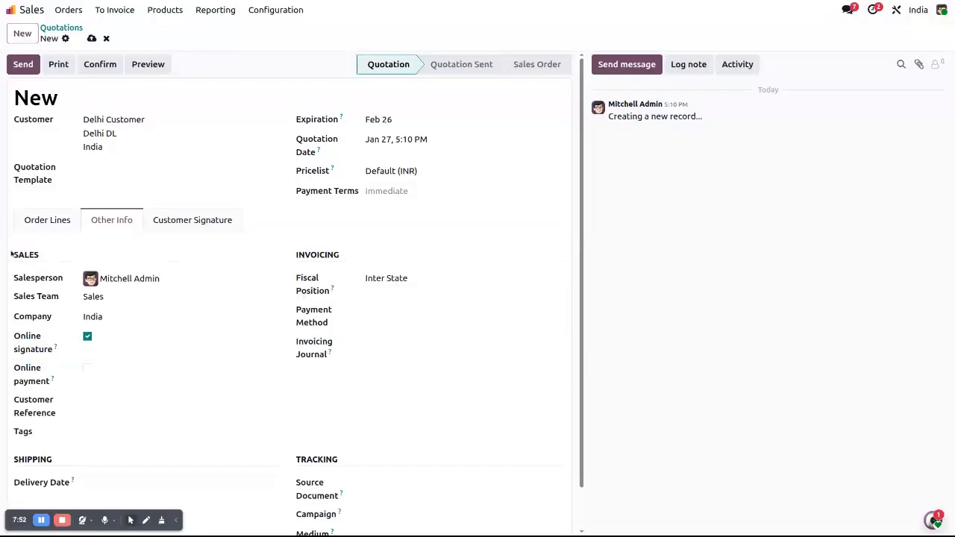
left_click(23, 220)
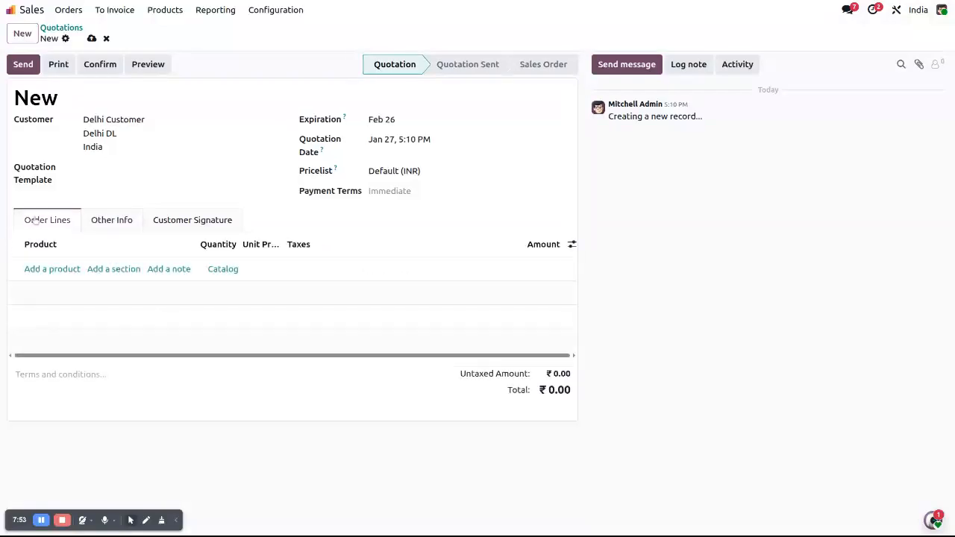
- Add Test Product to the order lines of the Delhi Customer quotation and save the quotation
left_click(64, 268)
type("Test Product")
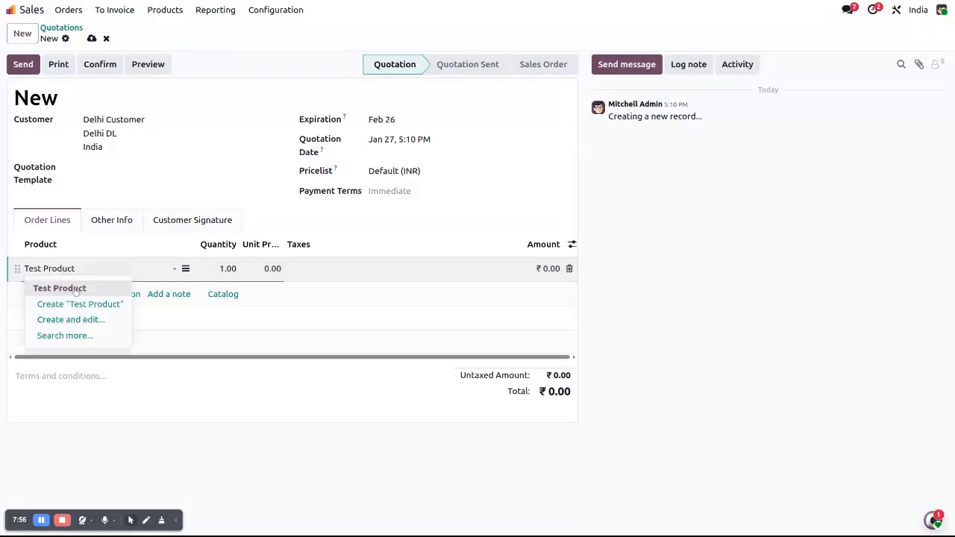
left_click(71, 288)
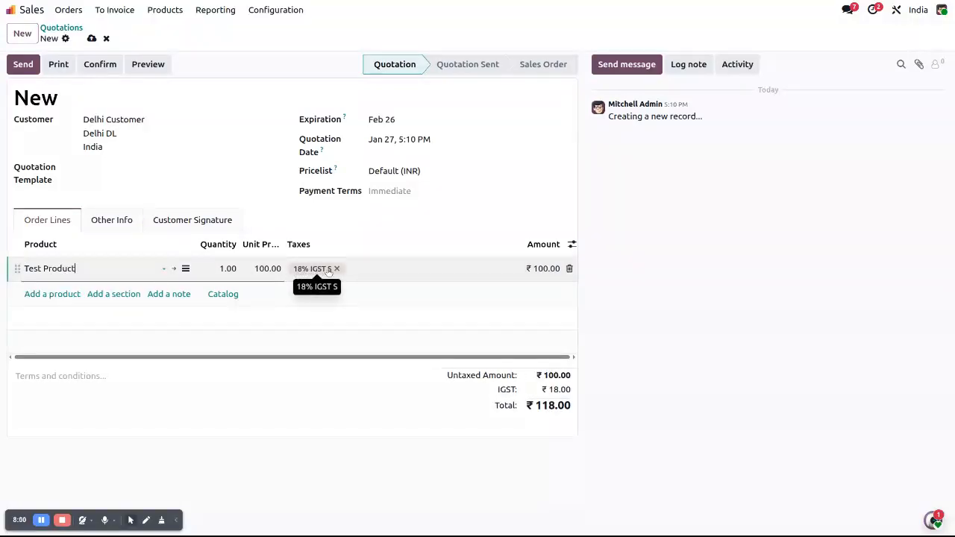
left_click(91, 38)
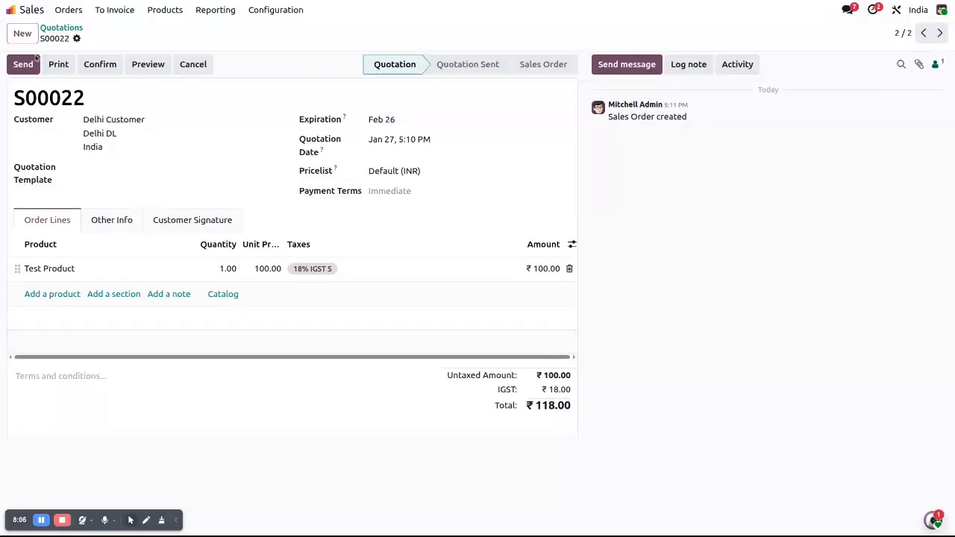
- Start a new quotation for USA Customer and check its fiscal position before returning to the order lines
left_click(20, 35)
type("usa")
left_click(126, 144)
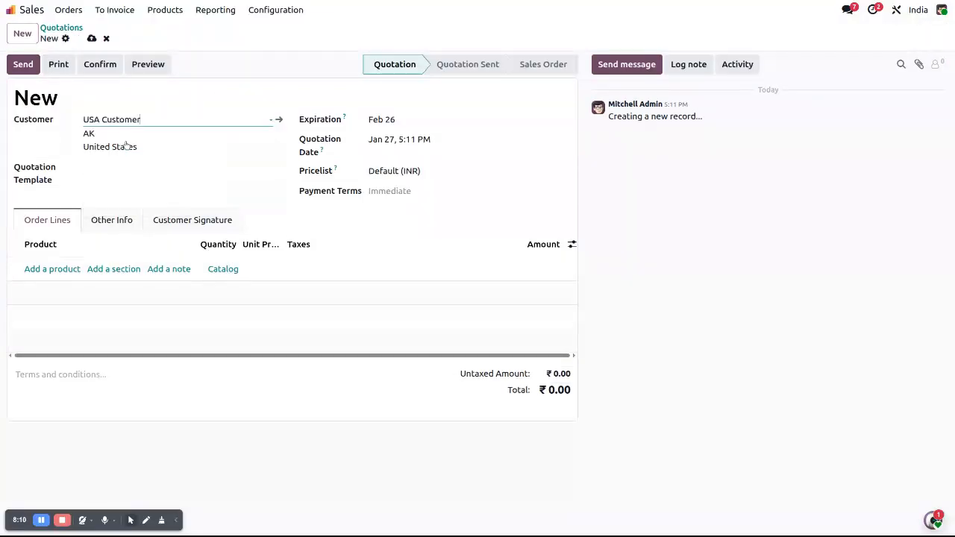
left_click(105, 224)
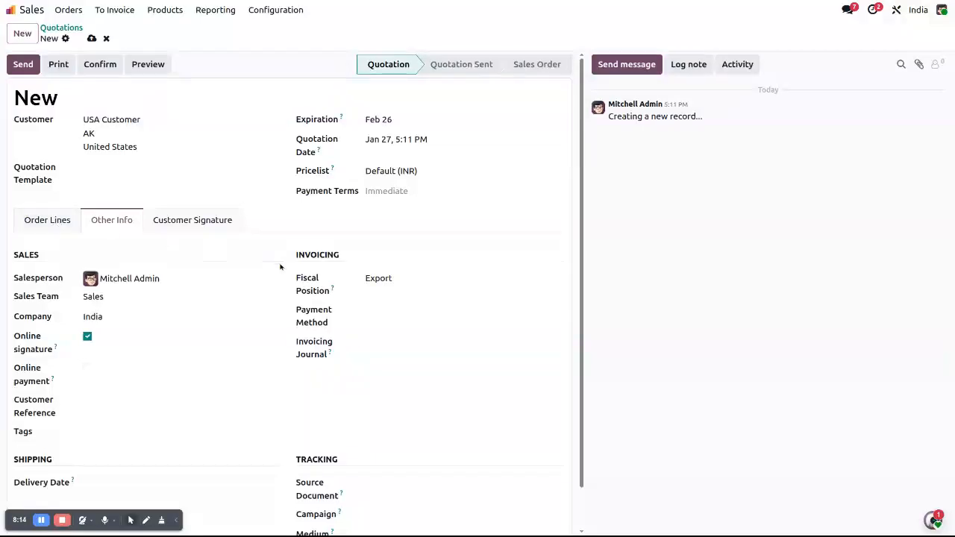
left_click(47, 218)
- Add Test Product to the USA Customer quotation, save it, and recheck its fiscal position
left_click(56, 270)
type("Test Product")
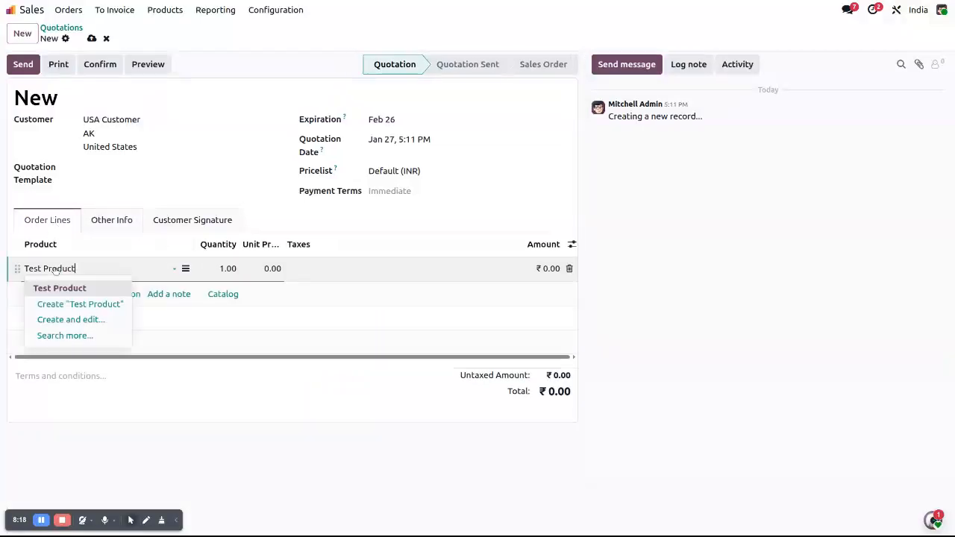
left_click(63, 287)
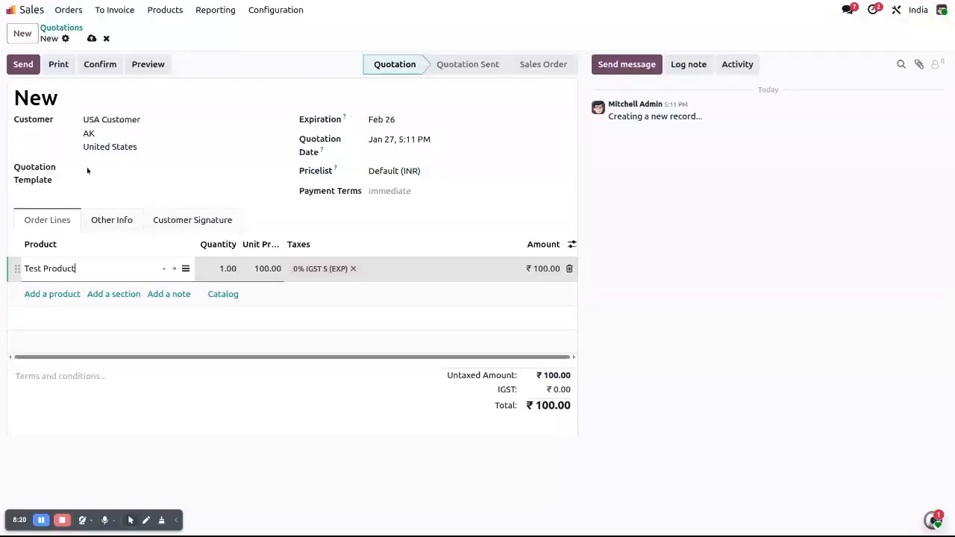
left_click(91, 38)
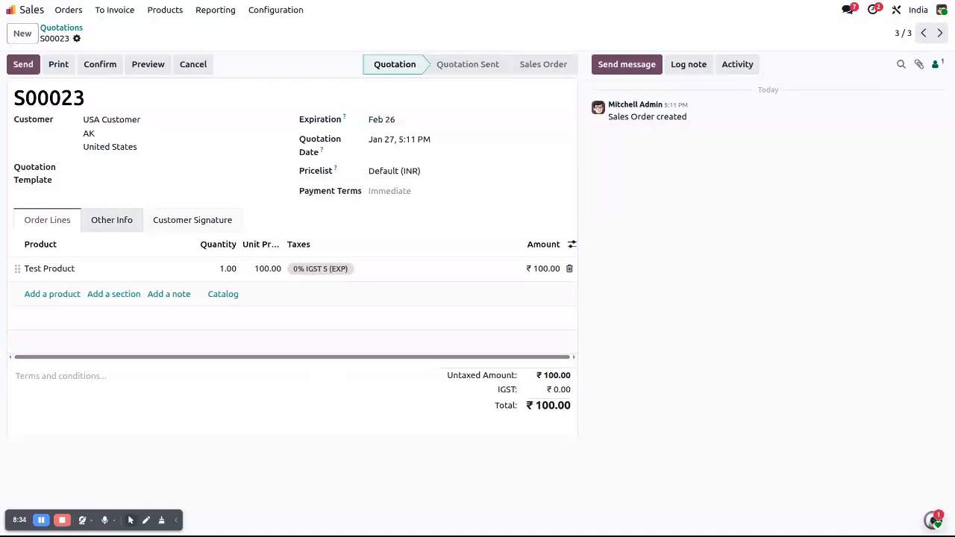
left_click(111, 219)
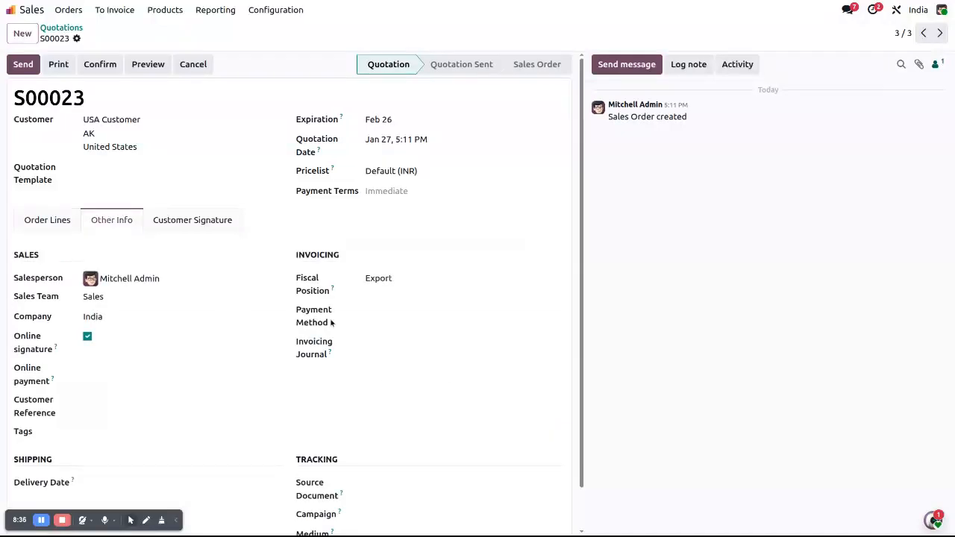
left_click(51, 223)
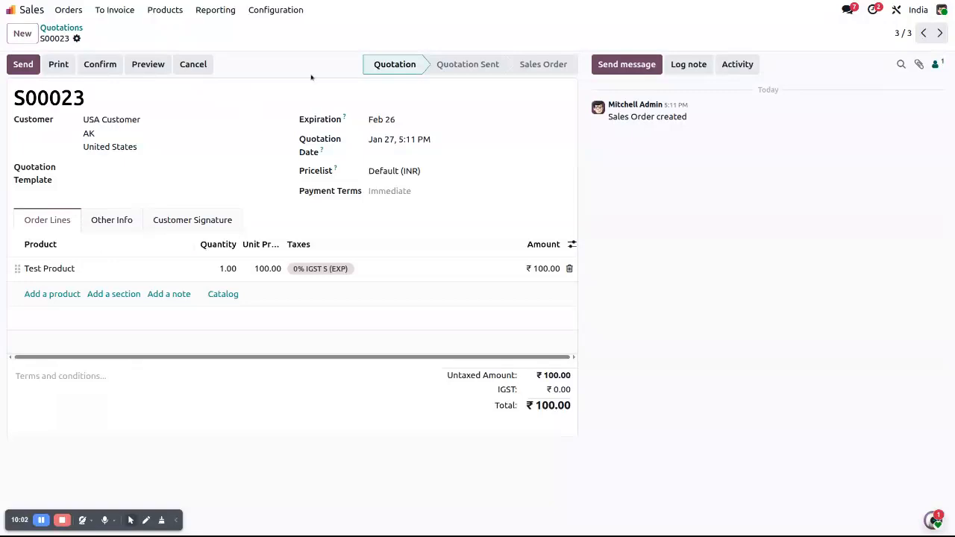
- Open the Delhi Customer record from the customers list and check its fiscal position setting
left_click(13, 11)
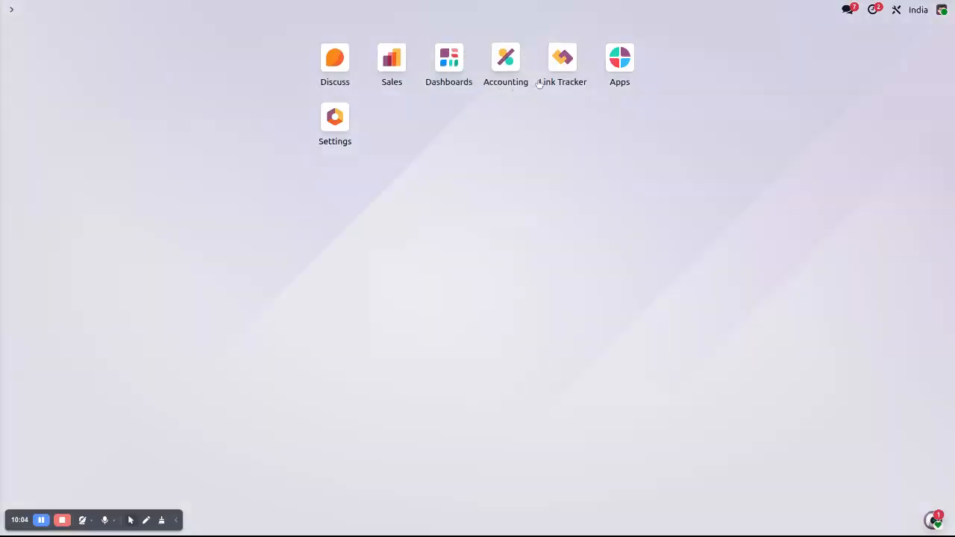
left_click(392, 59)
left_click(68, 9)
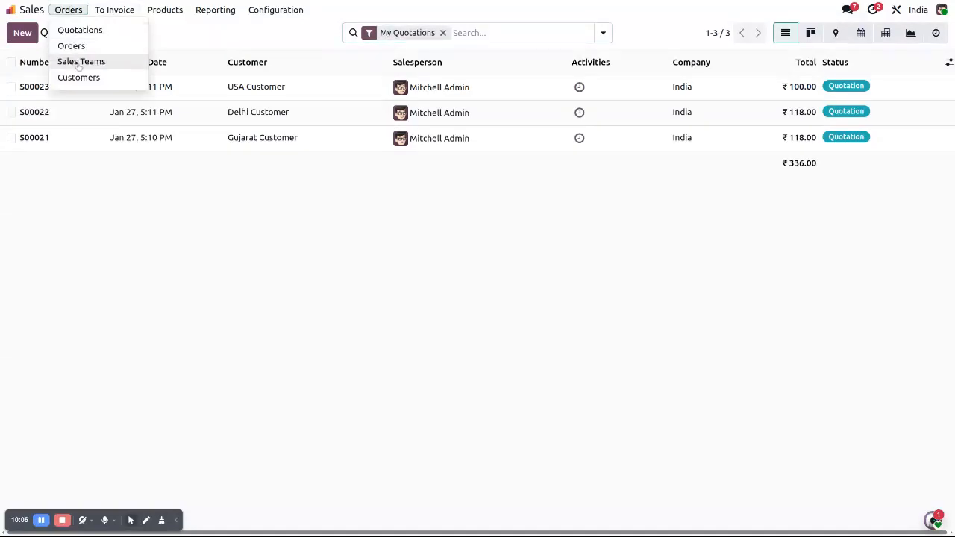
left_click(79, 77)
left_click(110, 185)
left_click(149, 242)
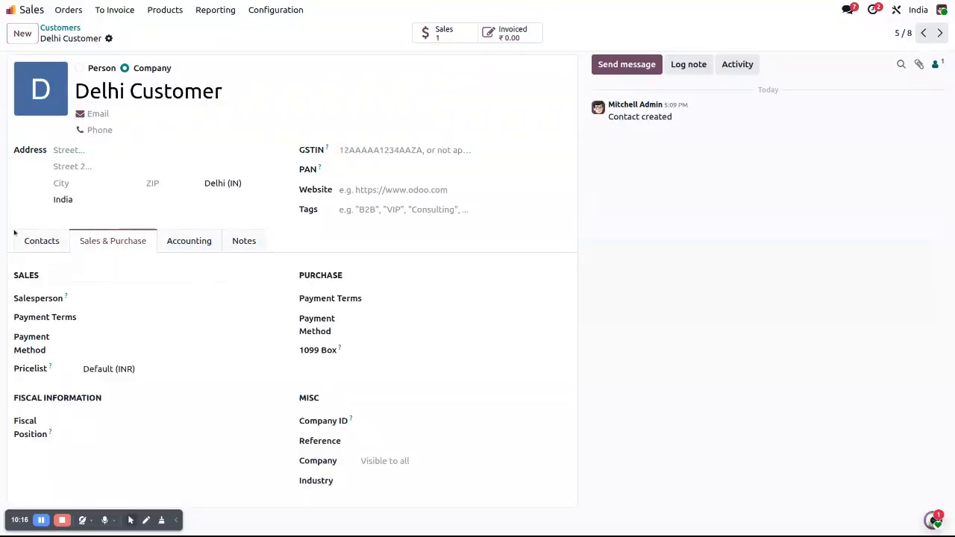
left_click(37, 246)
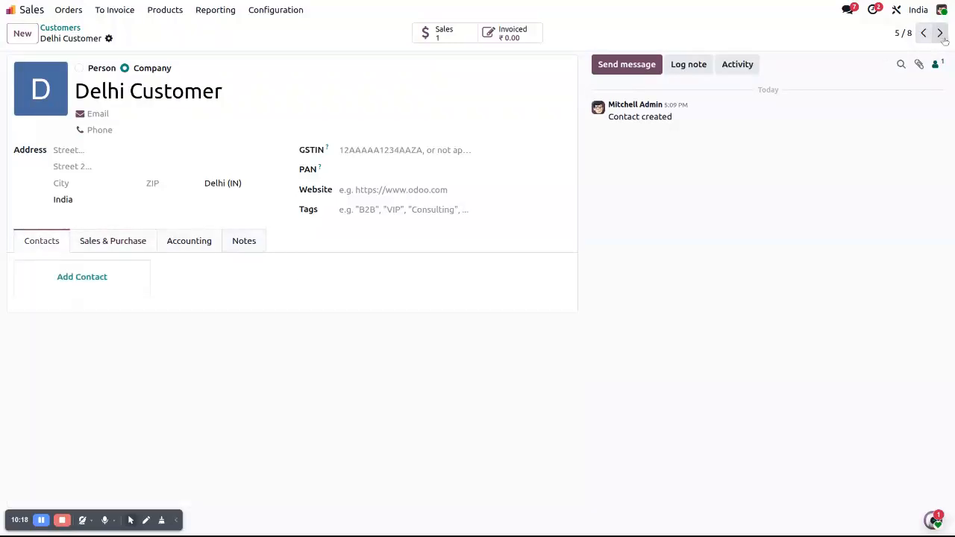
- Check the fiscal position field on the Gemini Furniture customer record without changing it, and return to the customers list
left_click(939, 33)
left_click(138, 236)
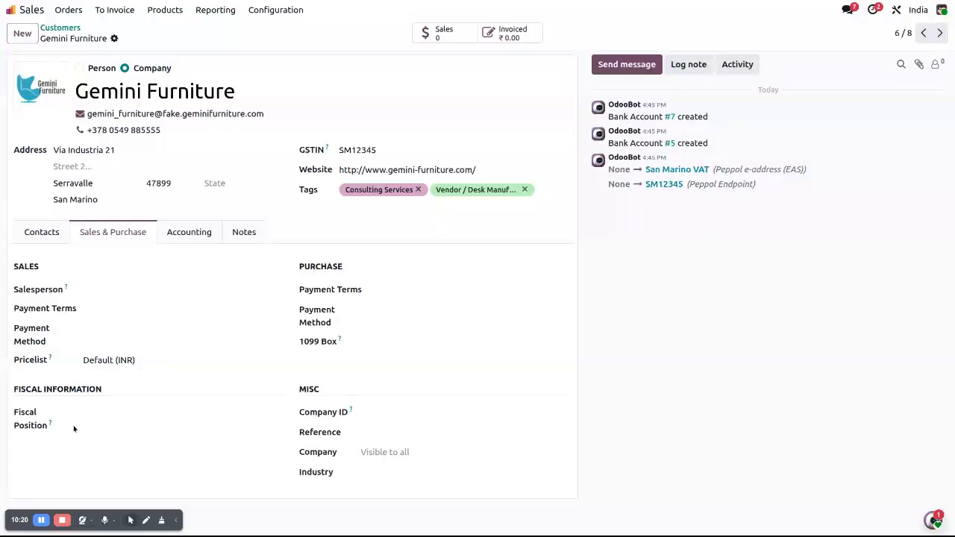
left_click(101, 419)
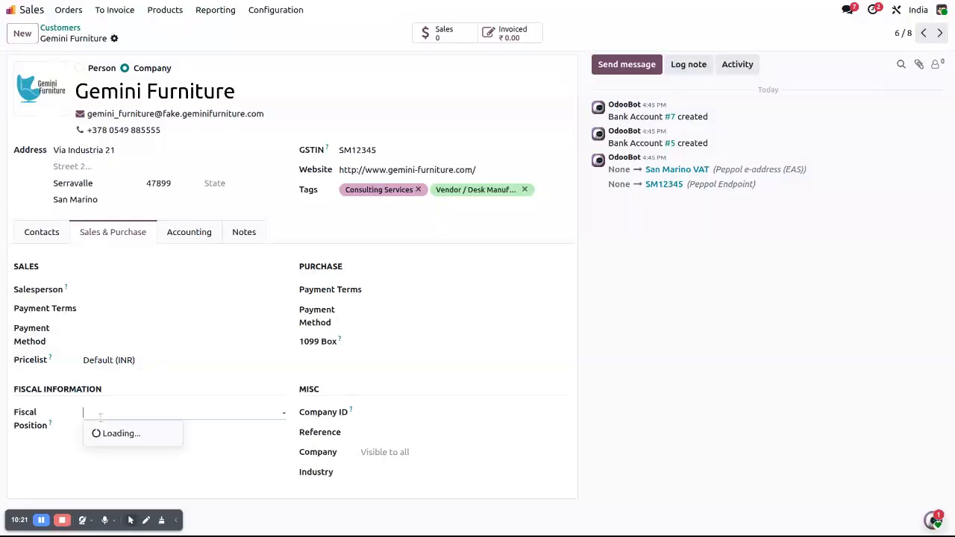
left_click(218, 455)
left_click(41, 232)
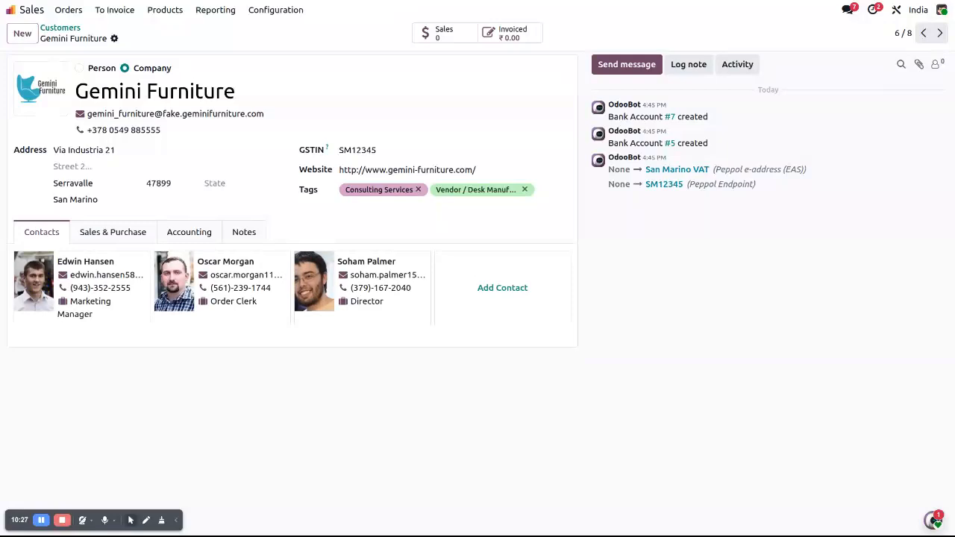
left_click(61, 28)
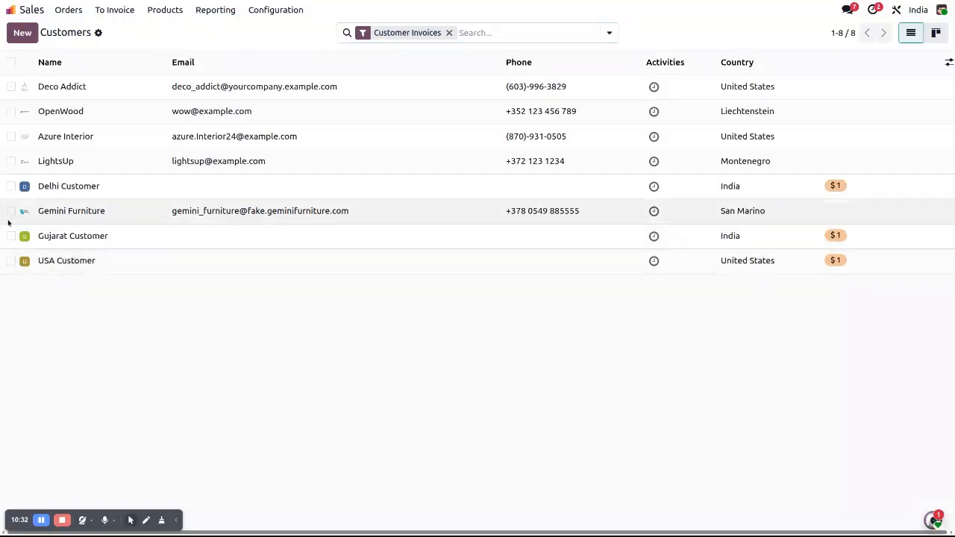
- Reopen the Gujarat Customer quotation and review its fiscal position and the tax on its order line
left_click(68, 9)
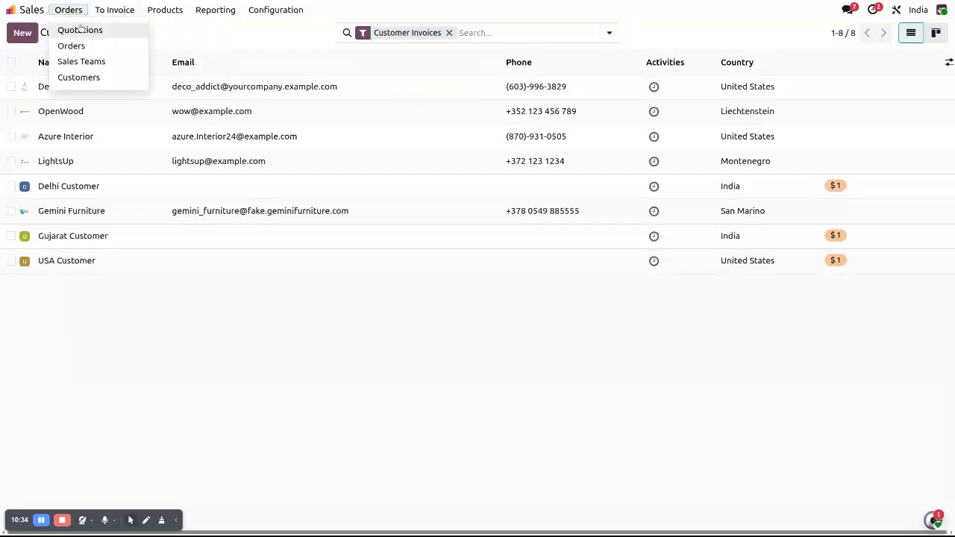
left_click(64, 30)
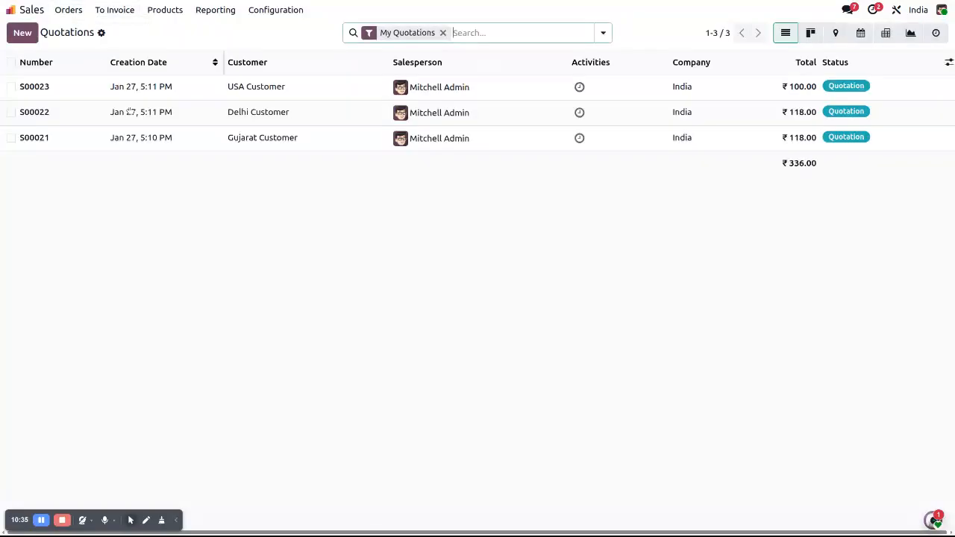
left_click(72, 148)
left_click(104, 223)
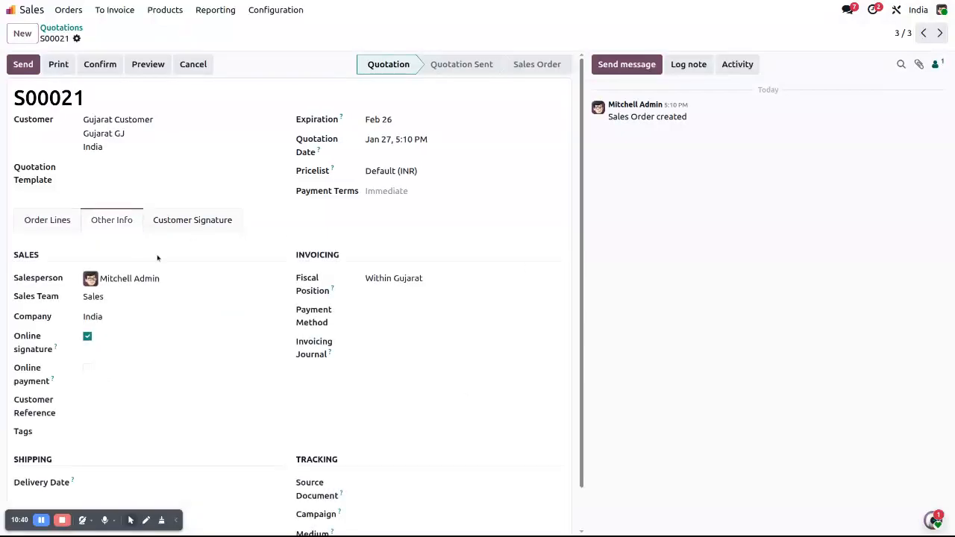
left_click(72, 228)
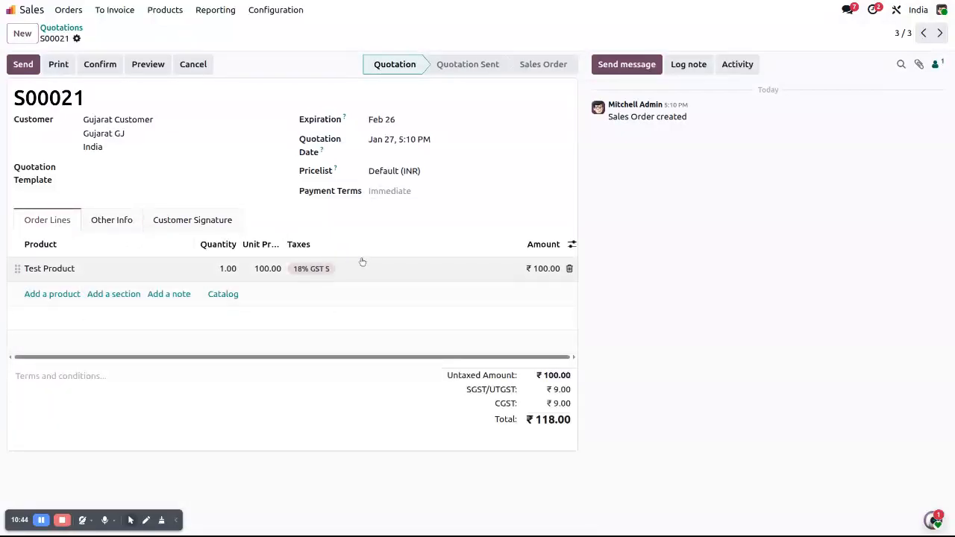